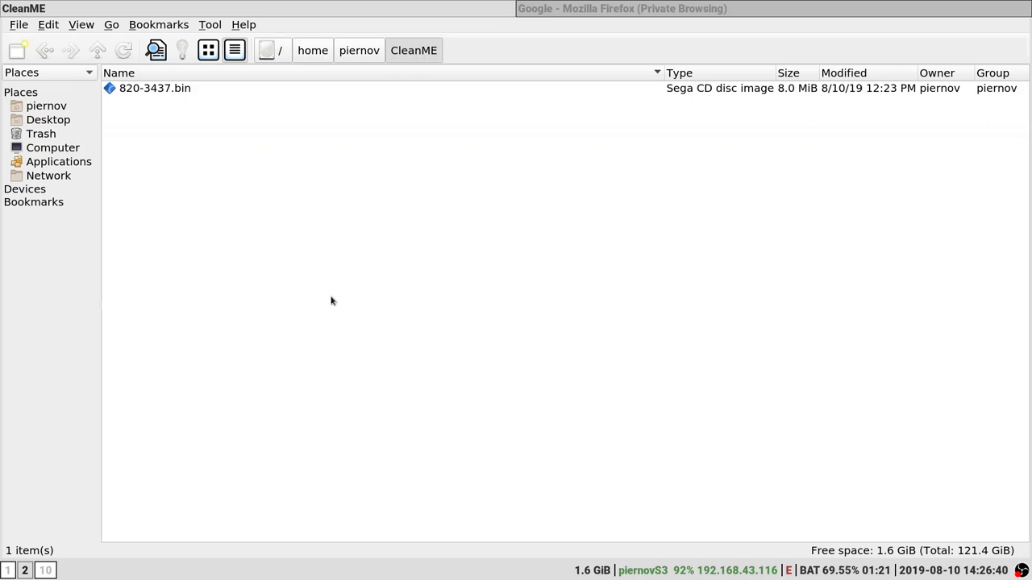
# Search Google for 'meanalyzer' and open the MEAnalyzer GitHub repository.
pyautogui.click(153, 93)
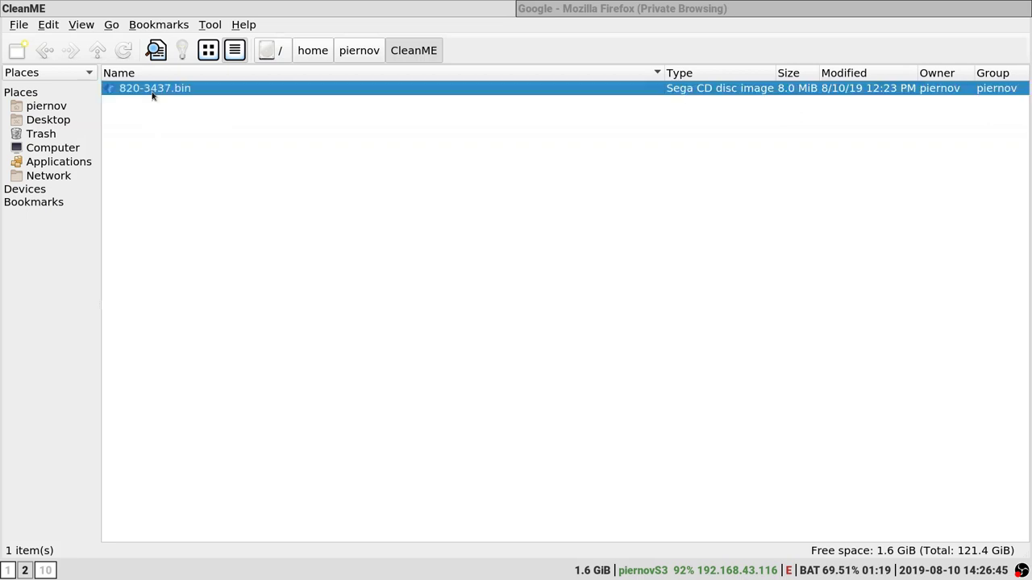
pyautogui.click(184, 143)
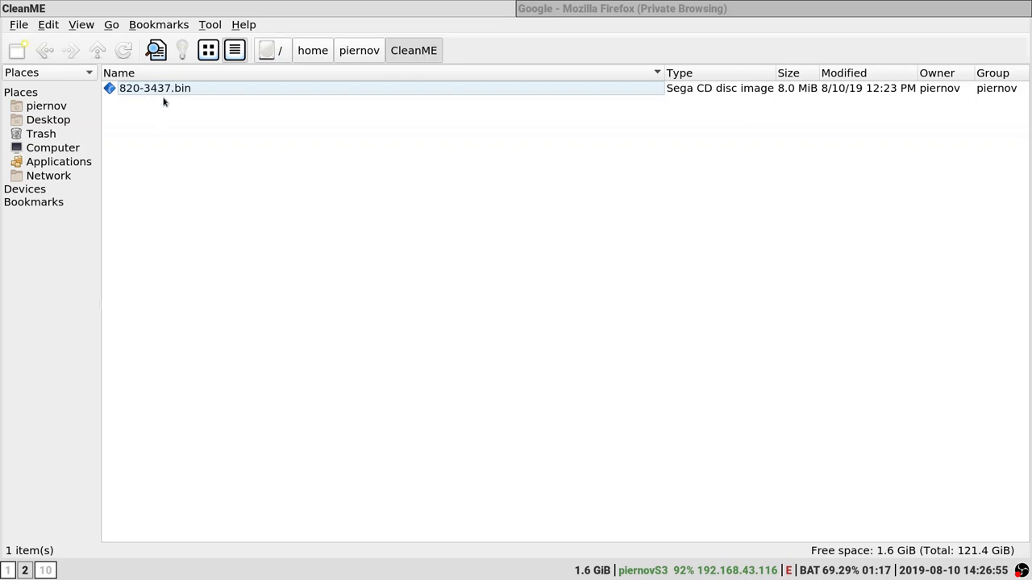
pyautogui.click(657, 6)
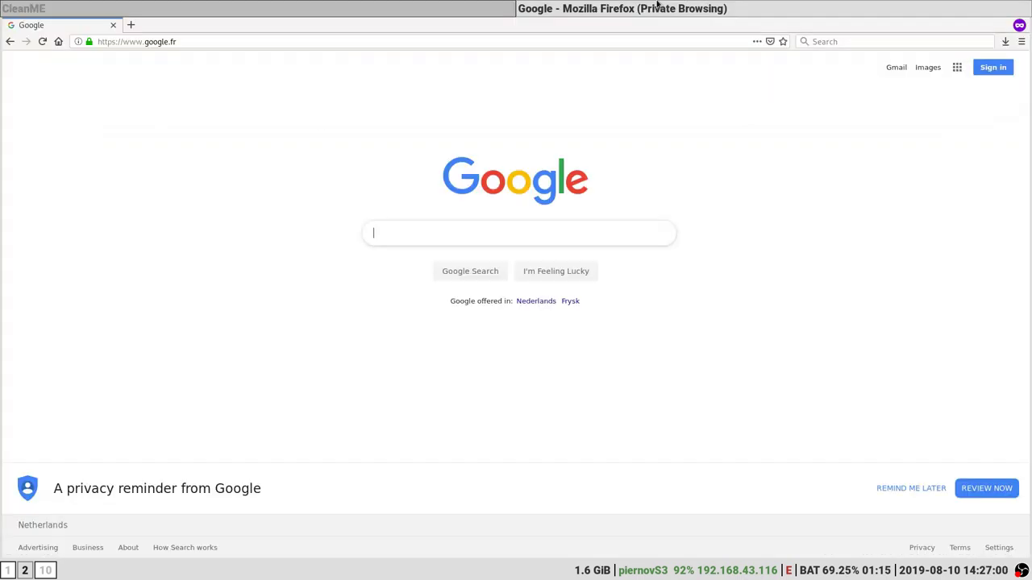
pyautogui.write('mea')
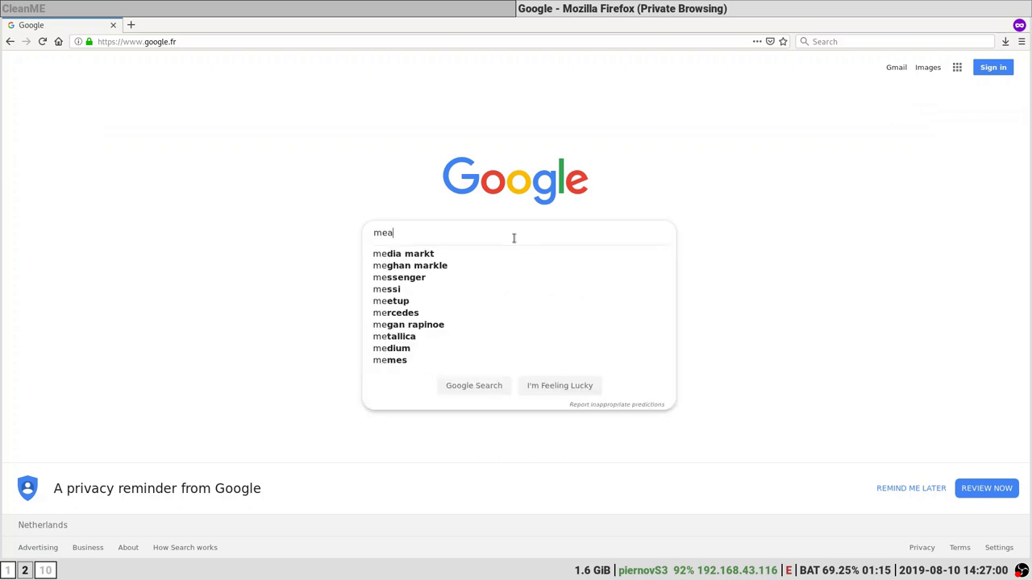
pyautogui.write('nalyzer')
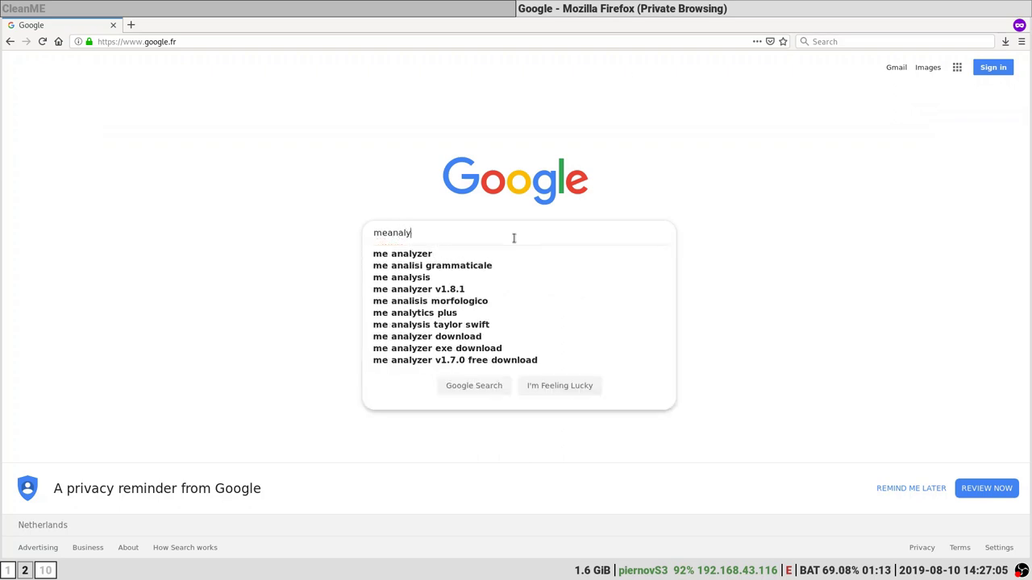
pyautogui.press('Return')
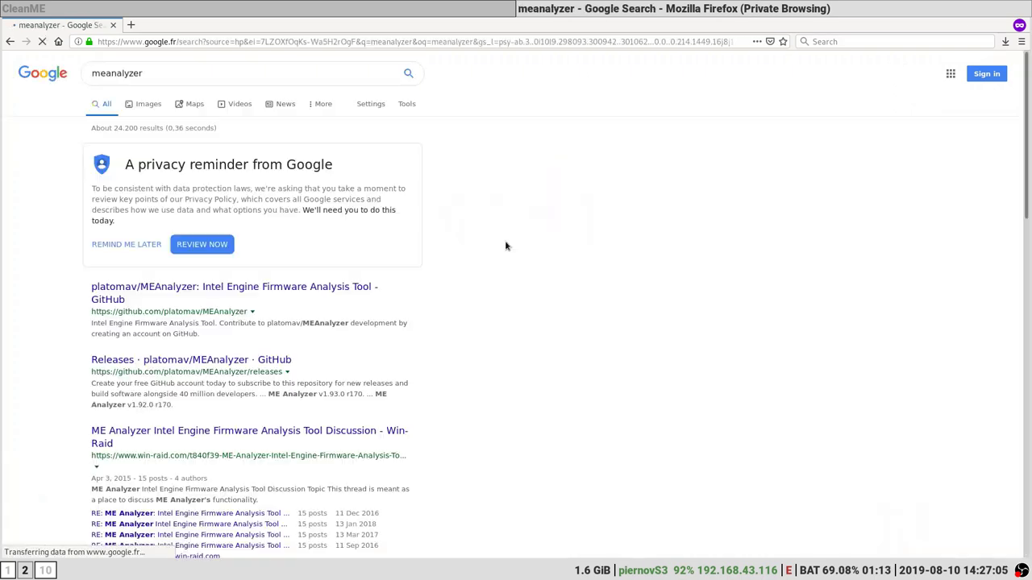
pyautogui.click(123, 301)
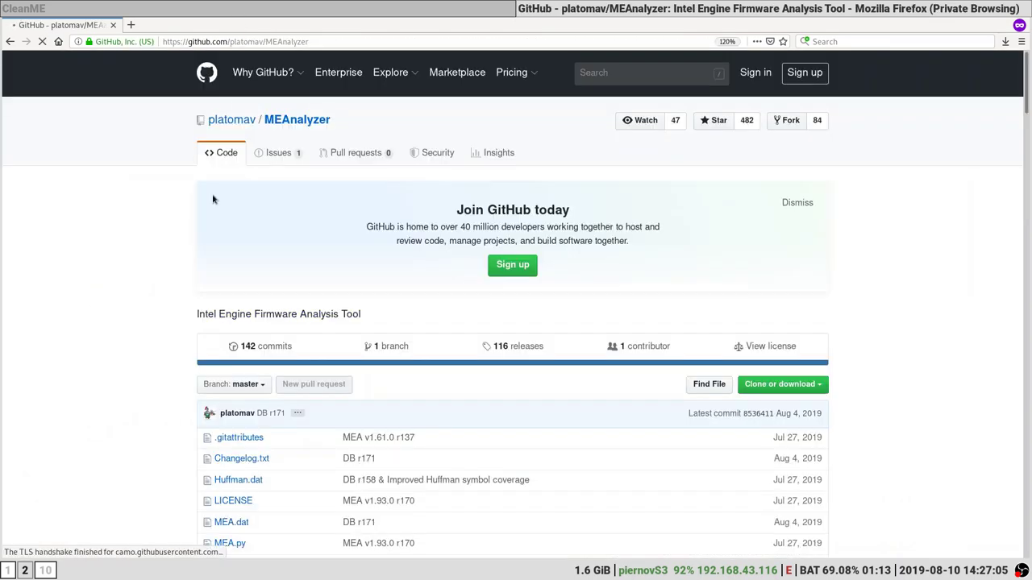
# Download ME_Analyzer_v1.93.0_r170.rar from the v1.93.0 release assets.
pyautogui.click(497, 352)
pyautogui.scroll(-3, 497, 355)
pyautogui.scroll(-5, 497, 354)
pyautogui.moveTo(308, 167); pyautogui.dragTo(579, 155)
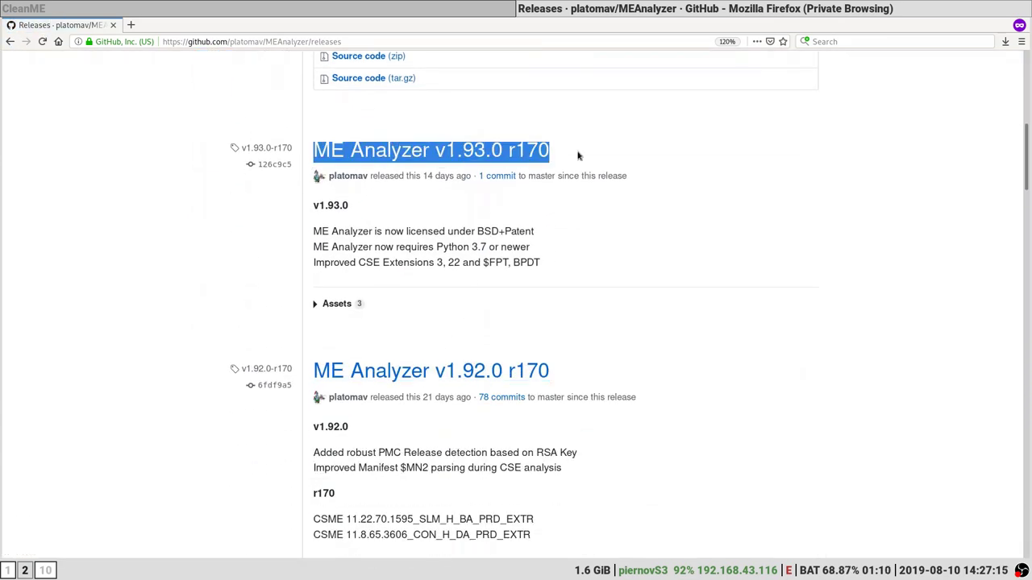
pyautogui.click(348, 303)
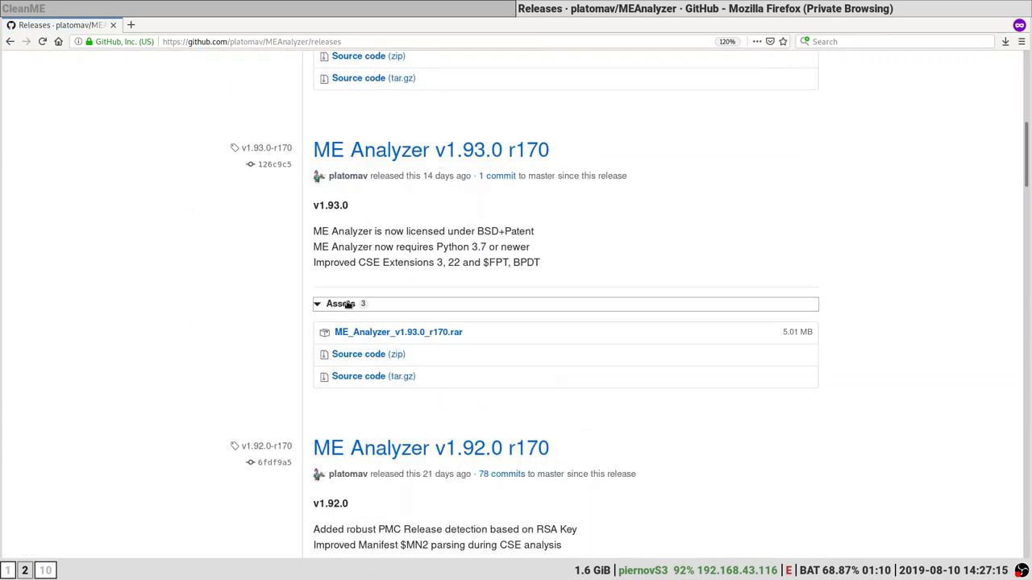
pyautogui.click(449, 339)
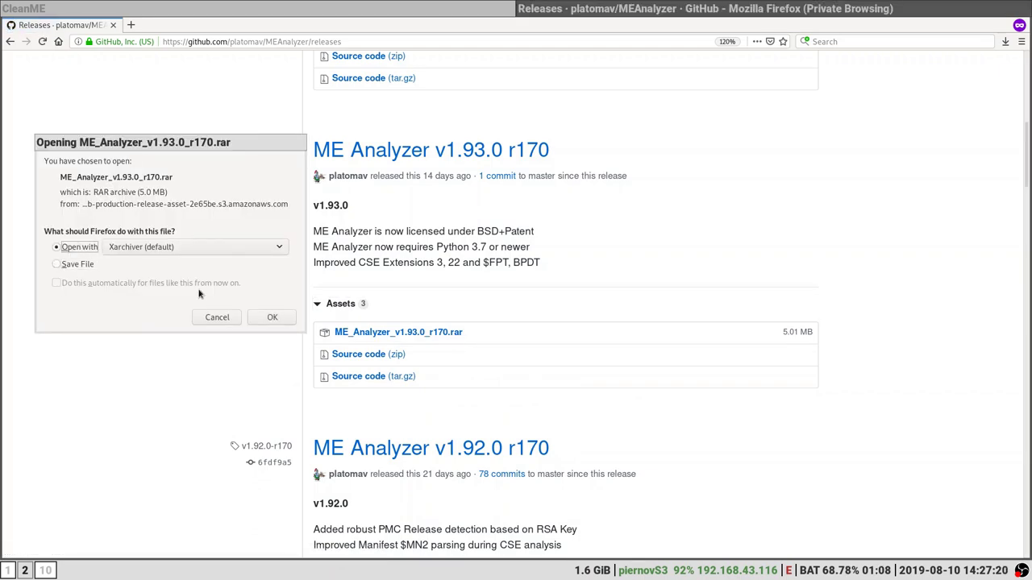
# Open the ME Analyzer v1.93.0 archive in Xarchiver and extract MEA.exe, Huffman.dat and MEA.dat into CleanME.
pyautogui.click(272, 319)
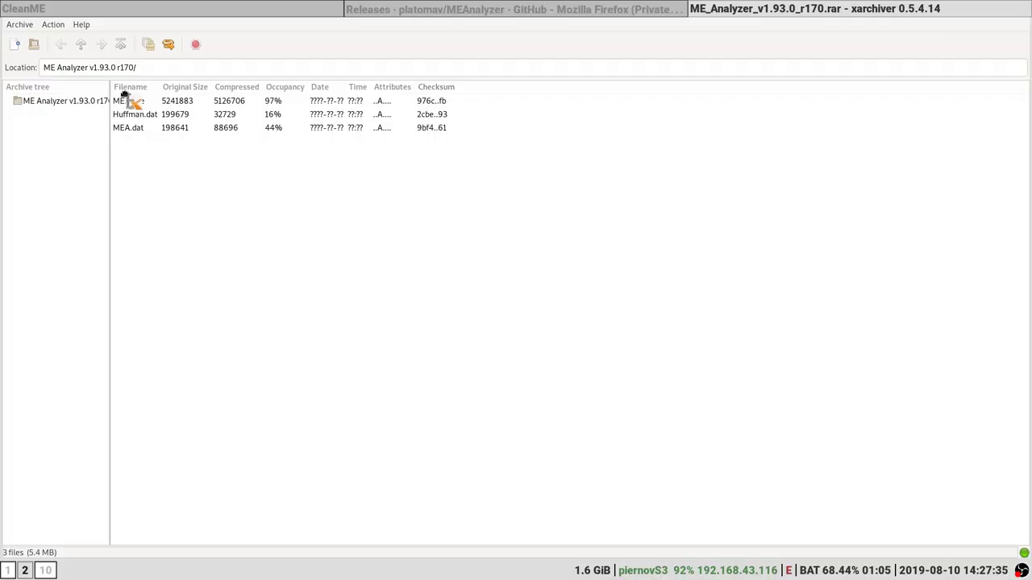
pyautogui.click(169, 45)
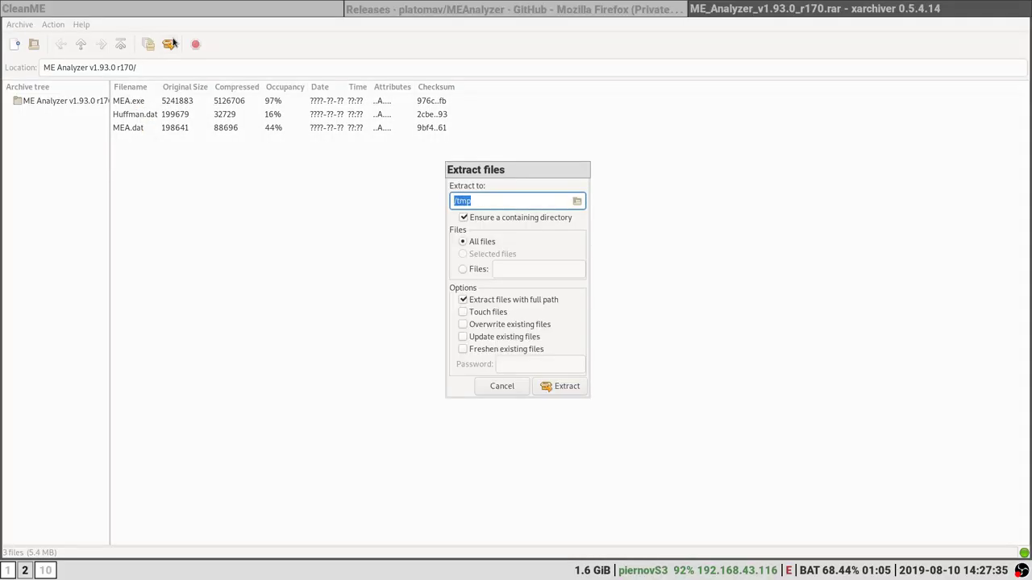
pyautogui.click(577, 201)
pyautogui.click(821, 519)
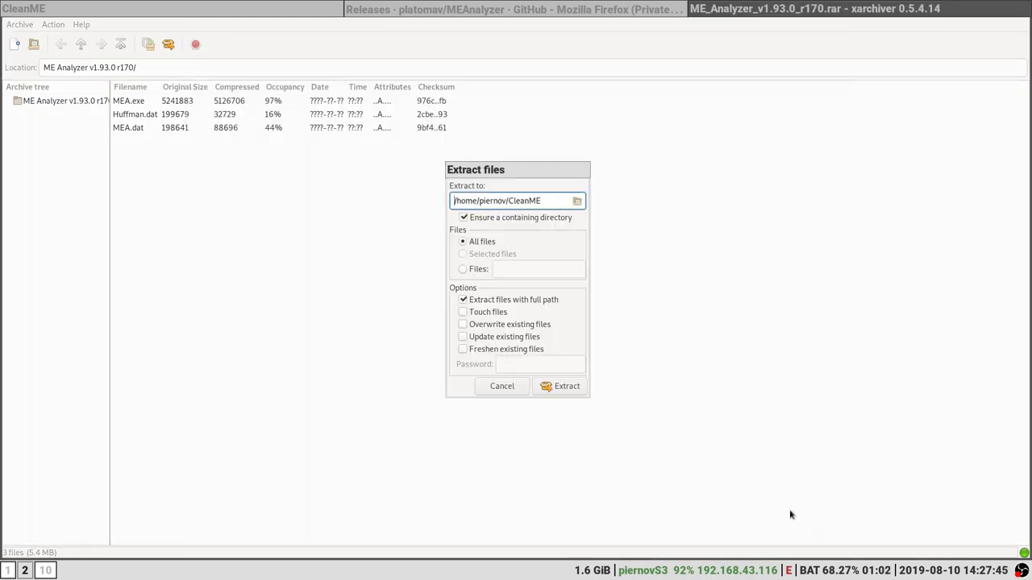
pyautogui.click(567, 388)
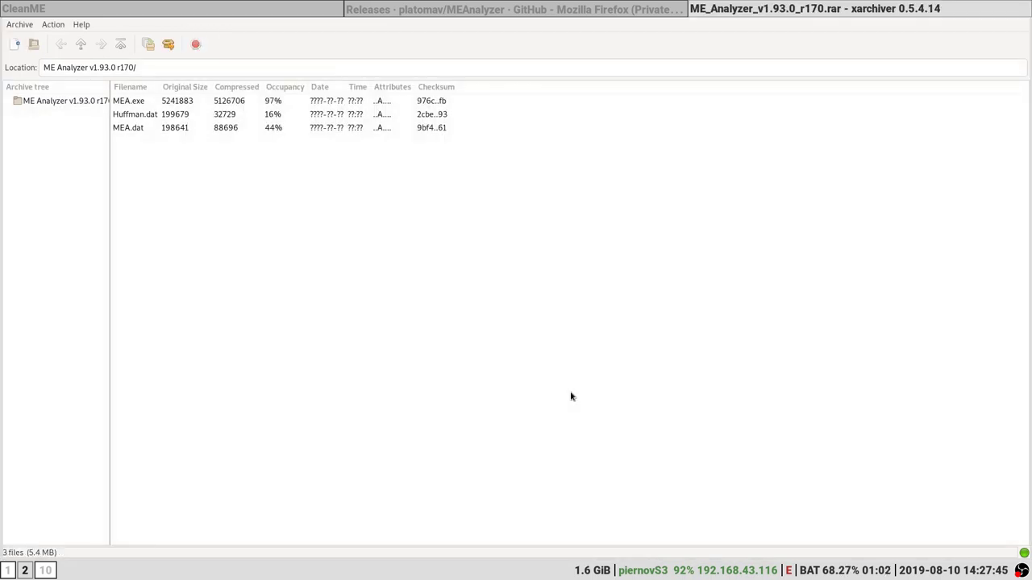
# Copy 820-3437.bin into the ME Analyzer v1.93.0 r170 folder and select MEA.exe.
pyautogui.click(272, 4)
pyautogui.click(221, 91)
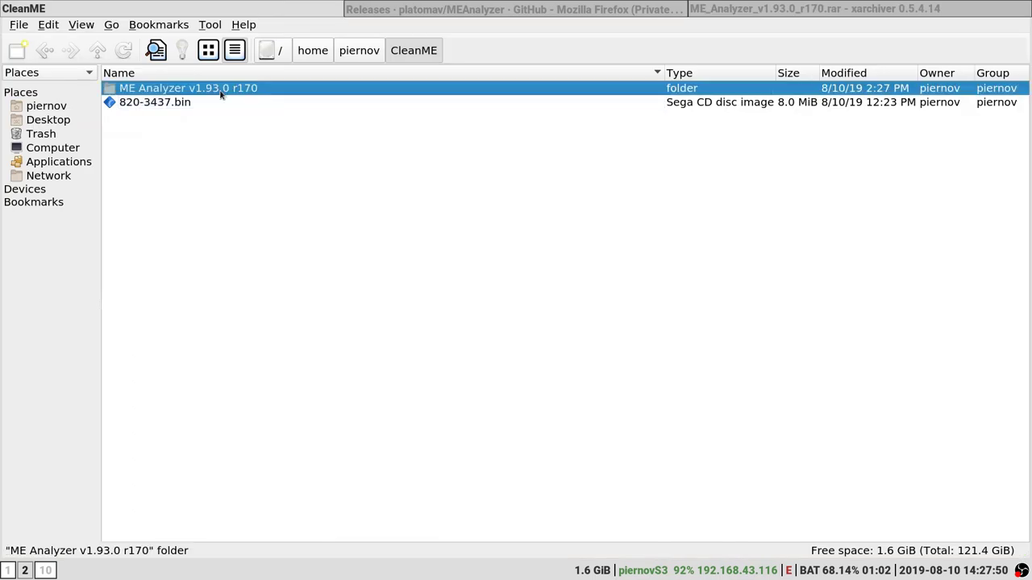
pyautogui.click(152, 105)
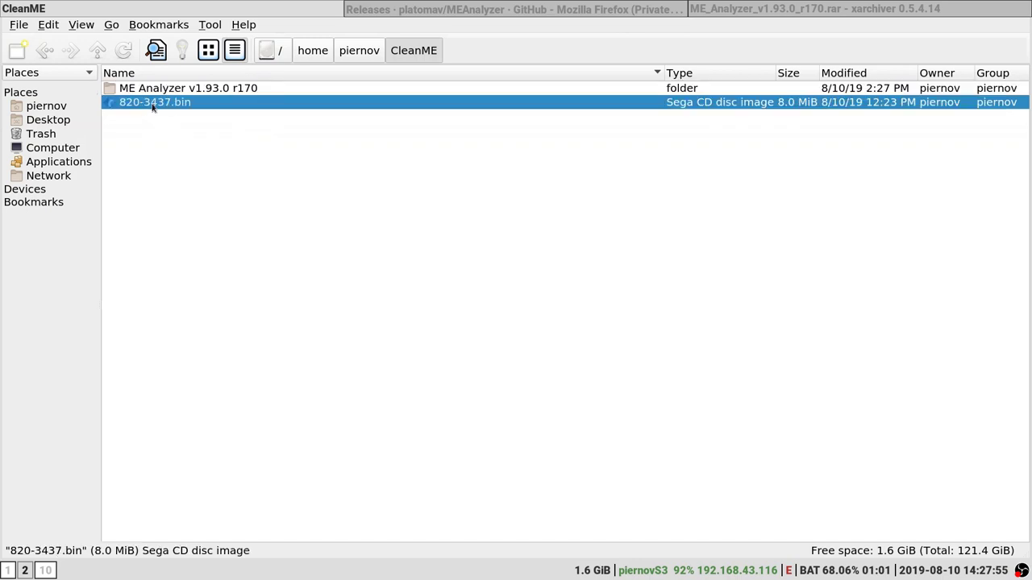
pyautogui.moveTo(161, 94); pyautogui.dragTo(175, 150)
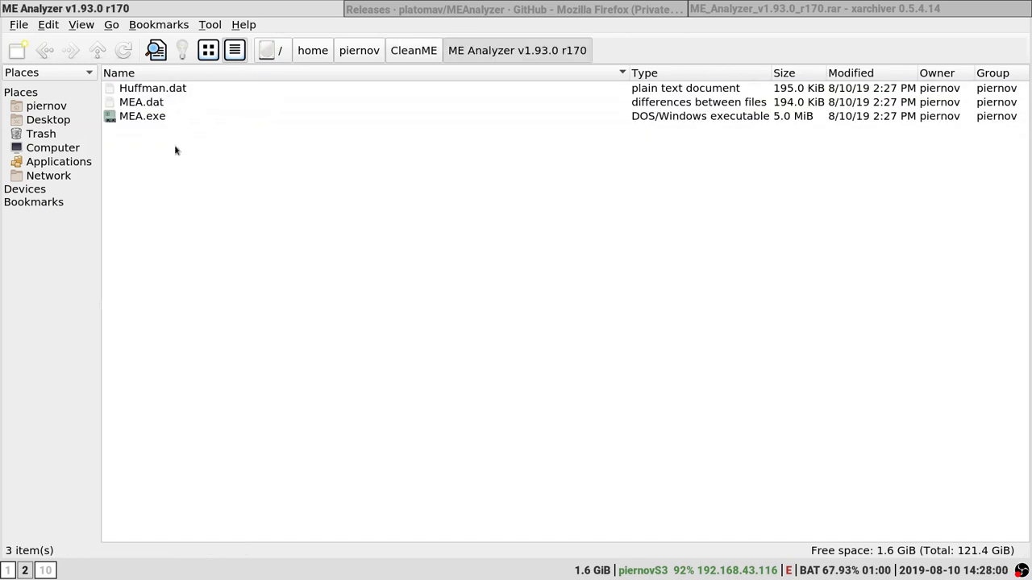
pyautogui.click(147, 134)
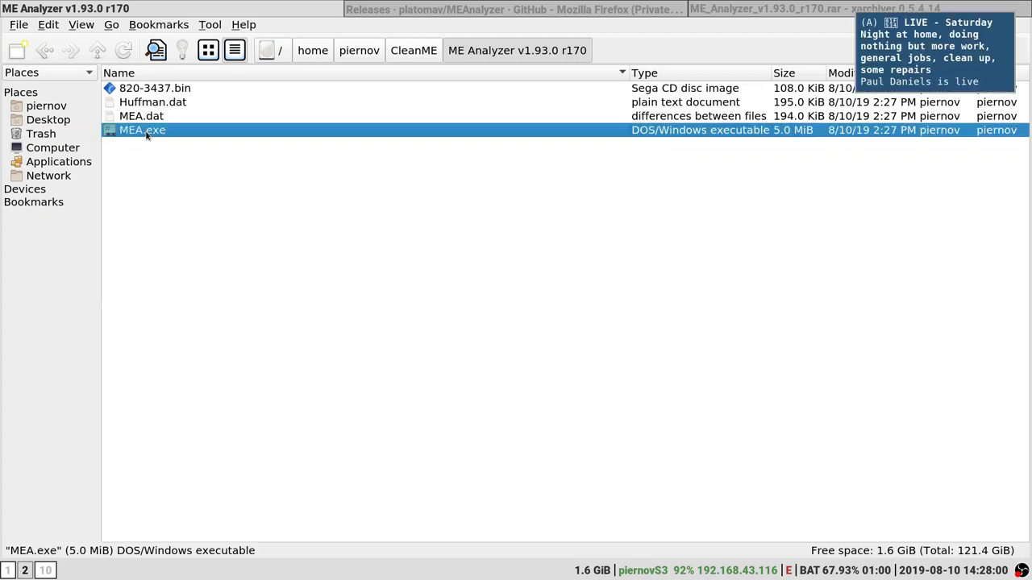
# Run ME Analyzer on 820-3437.bin, showing ME 9.5.3.1526 Production, Slim SKU, LPT-LP chipset.
pyautogui.doubleClick(146, 134)
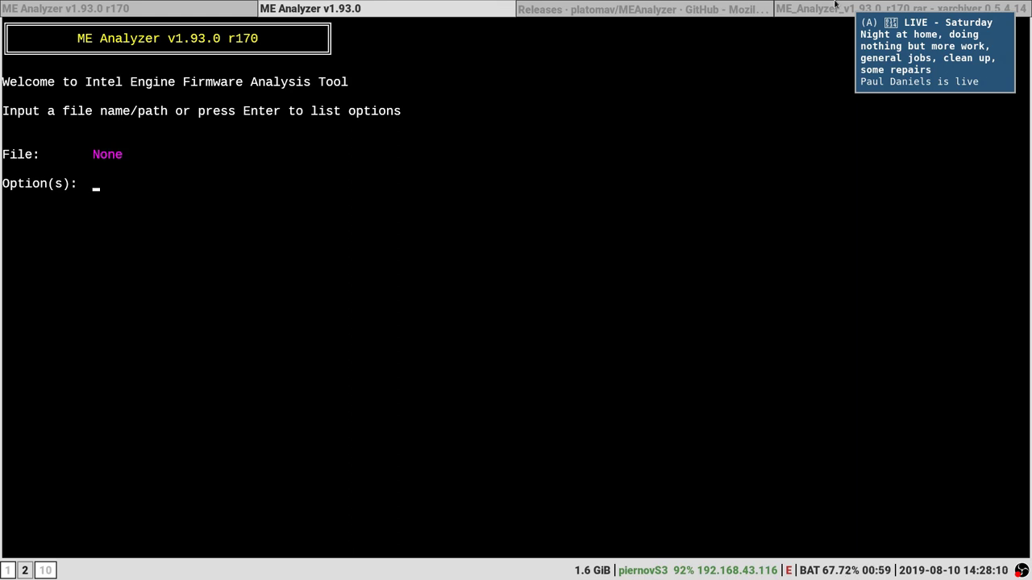
pyautogui.press('super+e')
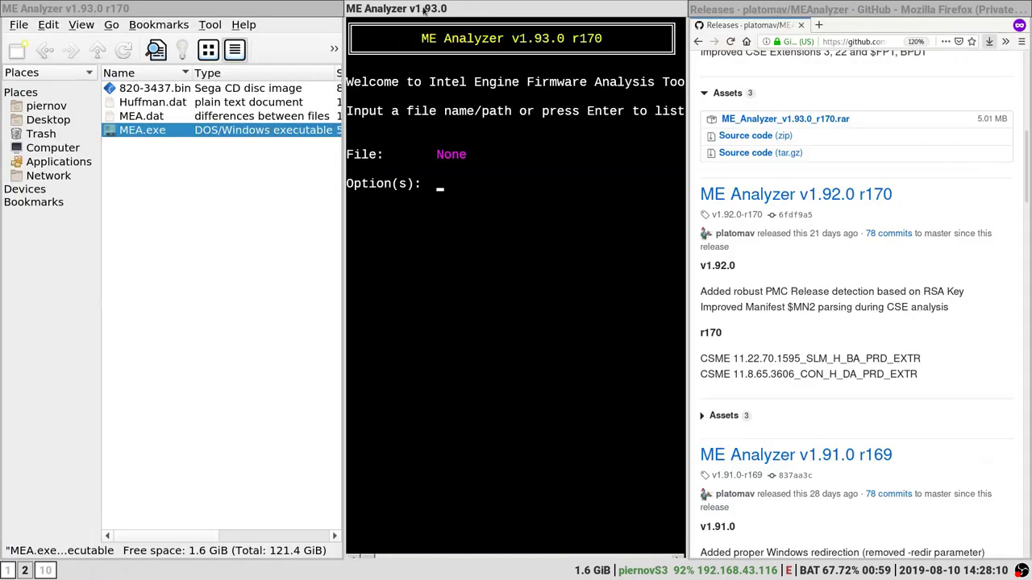
pyautogui.click(128, 91)
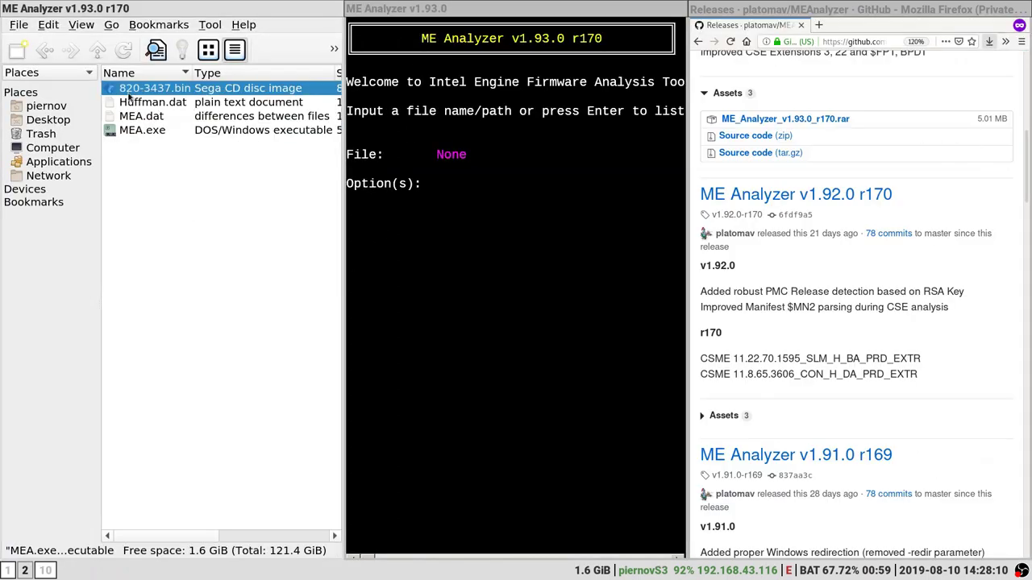
pyautogui.write('820-3437.bin')
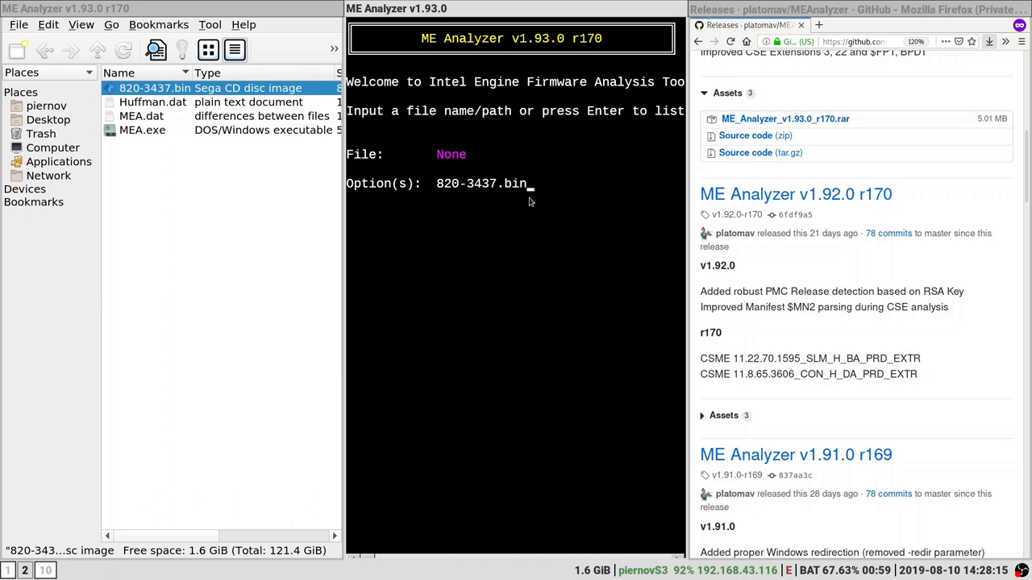
pyautogui.press('Return')
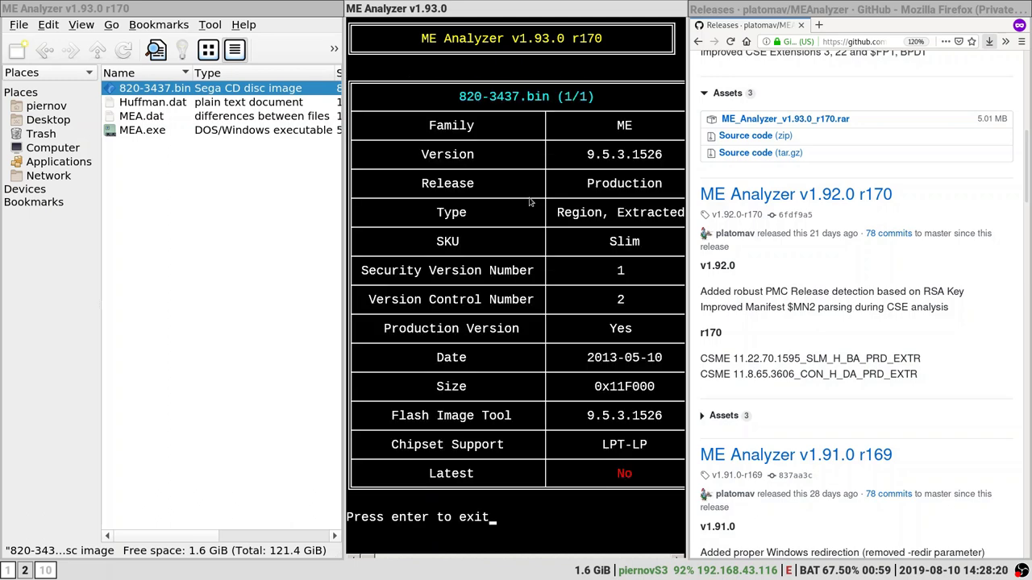
pyautogui.press('super+w')
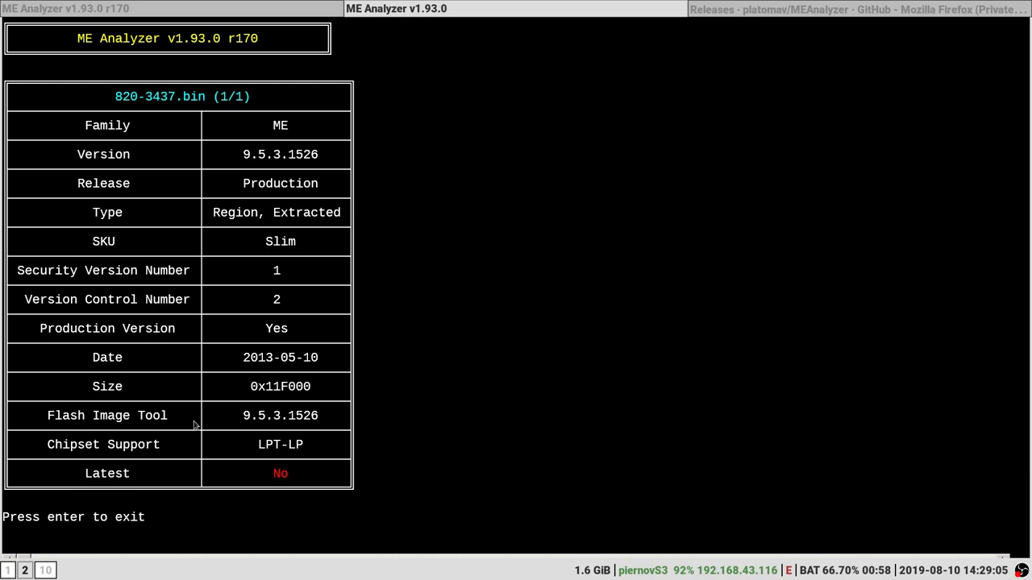
# Find the Intel ME System Tools v9.5 r6 download through a Win-Raid Google search.
pyautogui.press('super+Right')
pyautogui.hotkey('ctrl', 't')
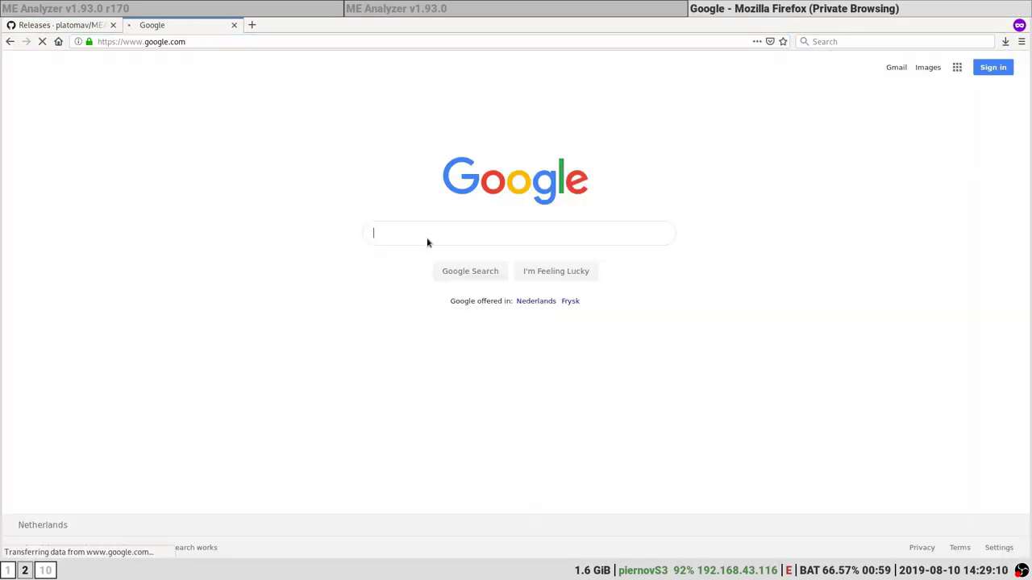
pyautogui.write('win-raid flash imate tool')
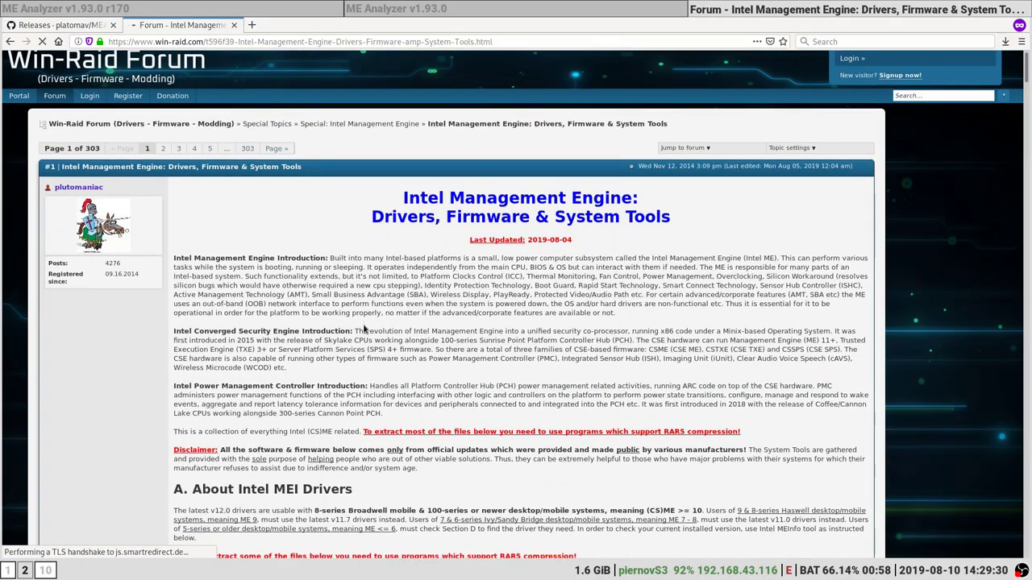
pyautogui.scroll(-10, 367, 327)
pyautogui.scroll(-15, 370, 320)
pyautogui.scroll(-3, 370, 317)
pyautogui.scroll(-10, 639, 308)
pyautogui.scroll(-12, 639, 308)
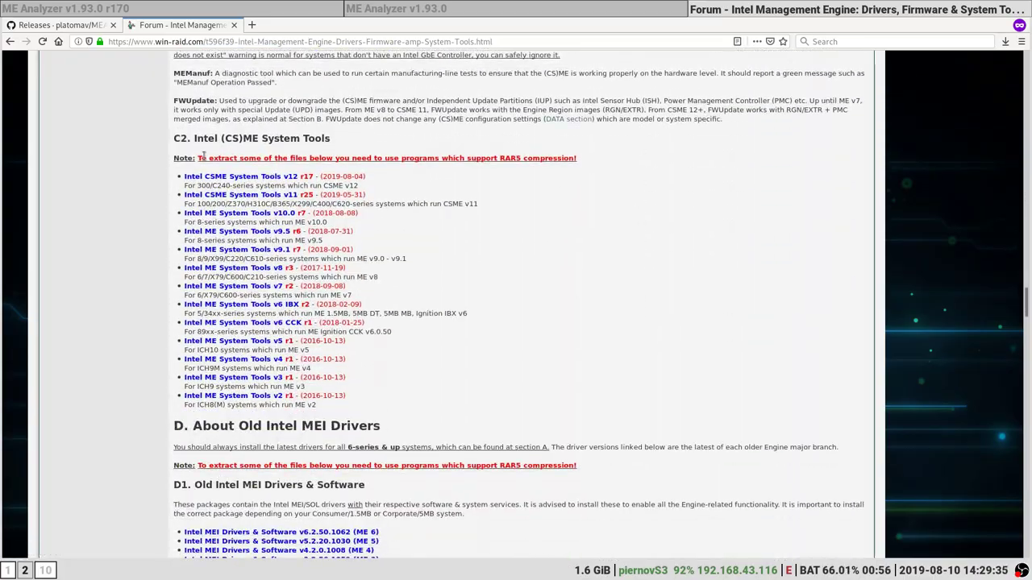
pyautogui.moveTo(203, 139); pyautogui.dragTo(451, 142)
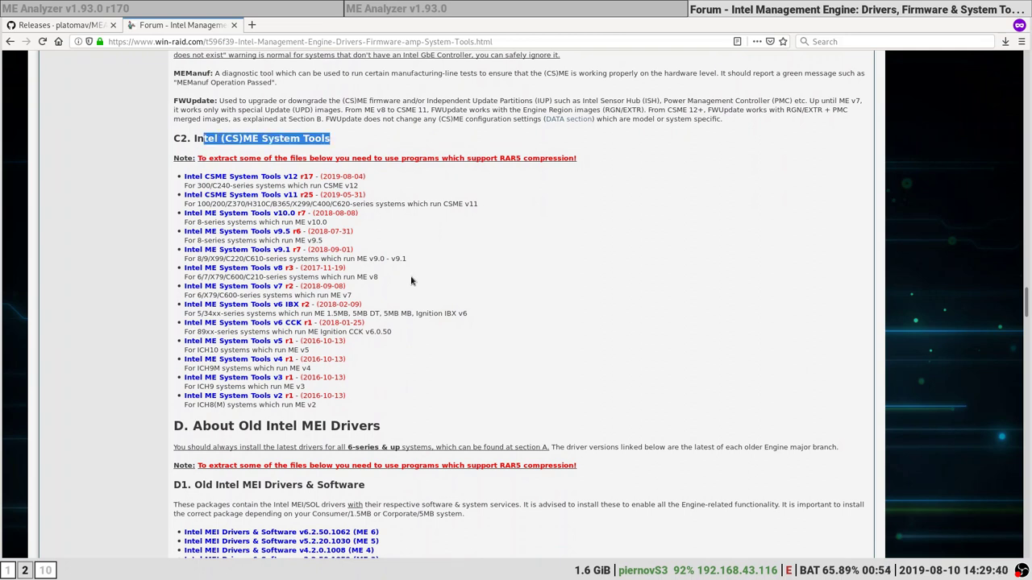
pyautogui.tripleClick(376, 229)
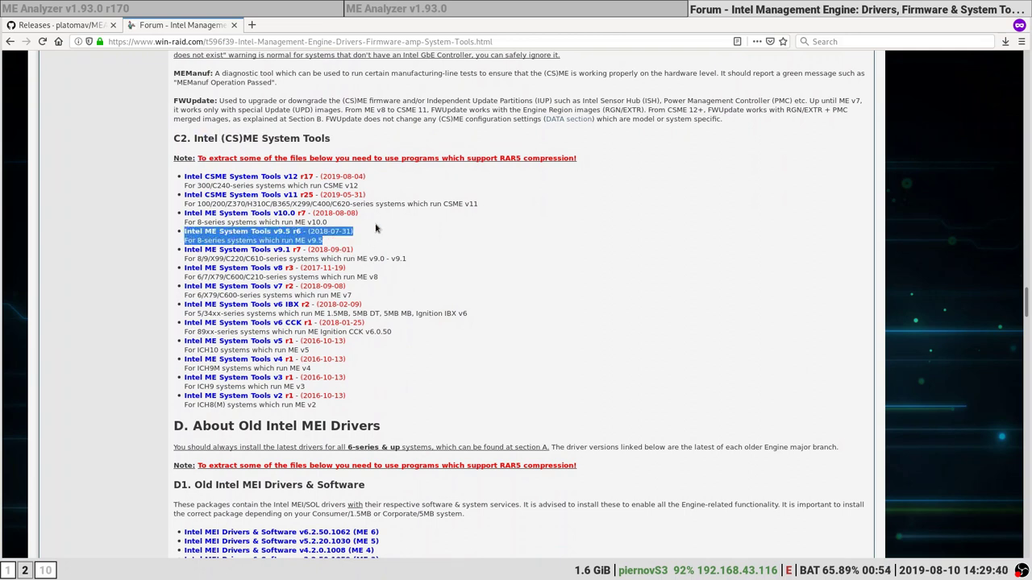
pyautogui.click(274, 235)
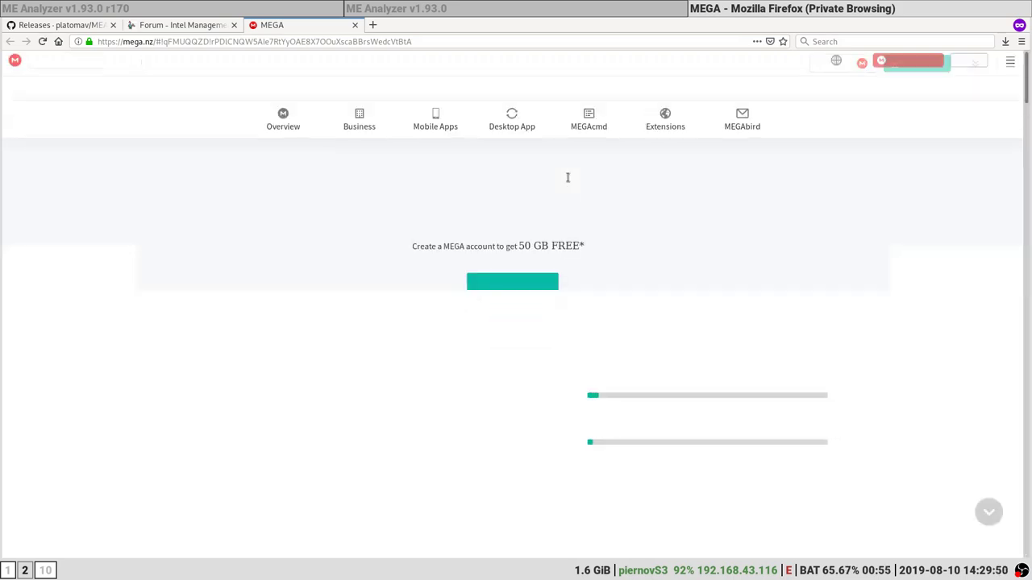
# Download the Intel ME System Tools v9.5 r6 archive from MEGA and extract it into CleanME.
pyautogui.click(610, 215)
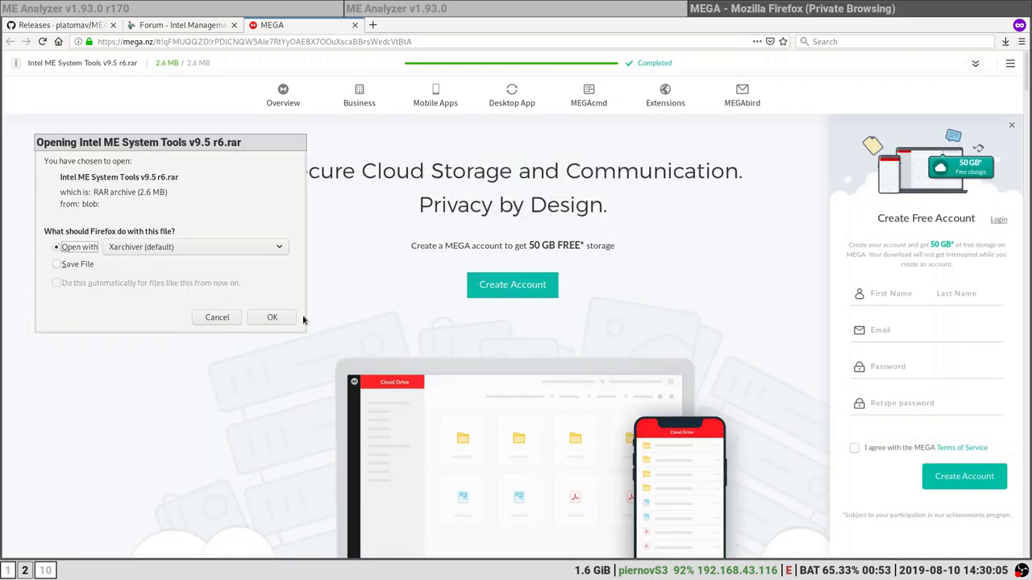
pyautogui.click(267, 322)
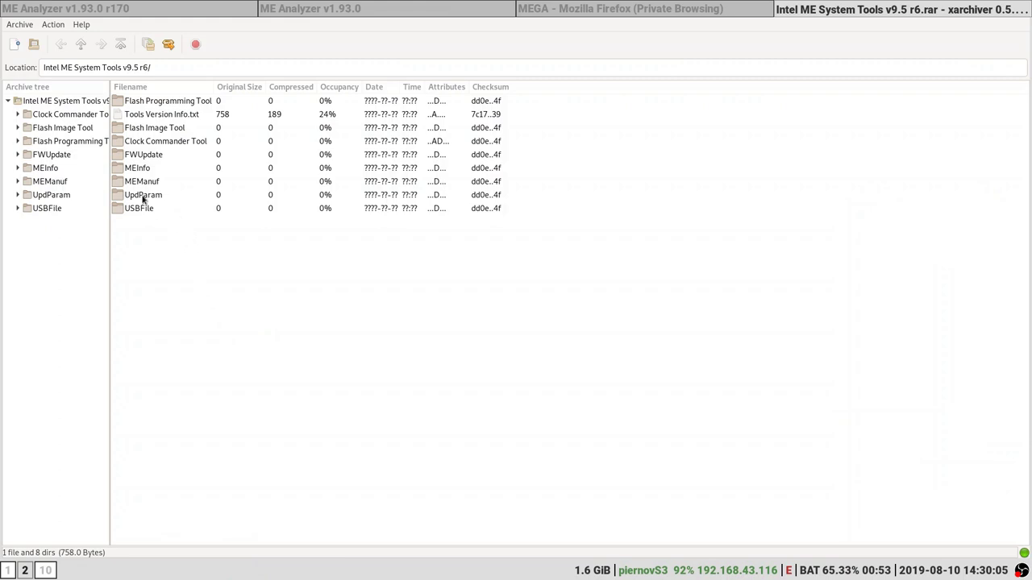
pyautogui.click(168, 44)
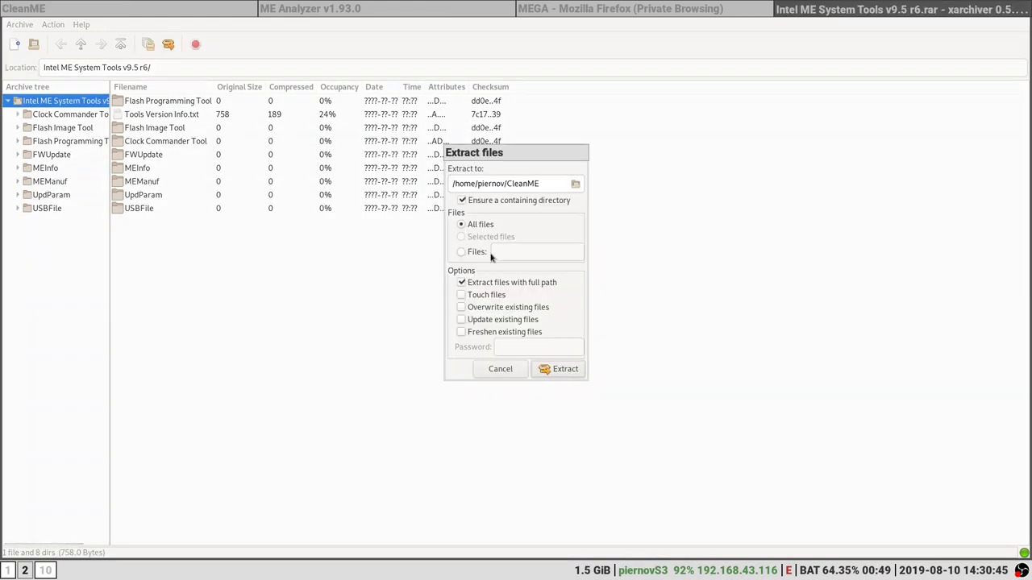
pyautogui.click(564, 368)
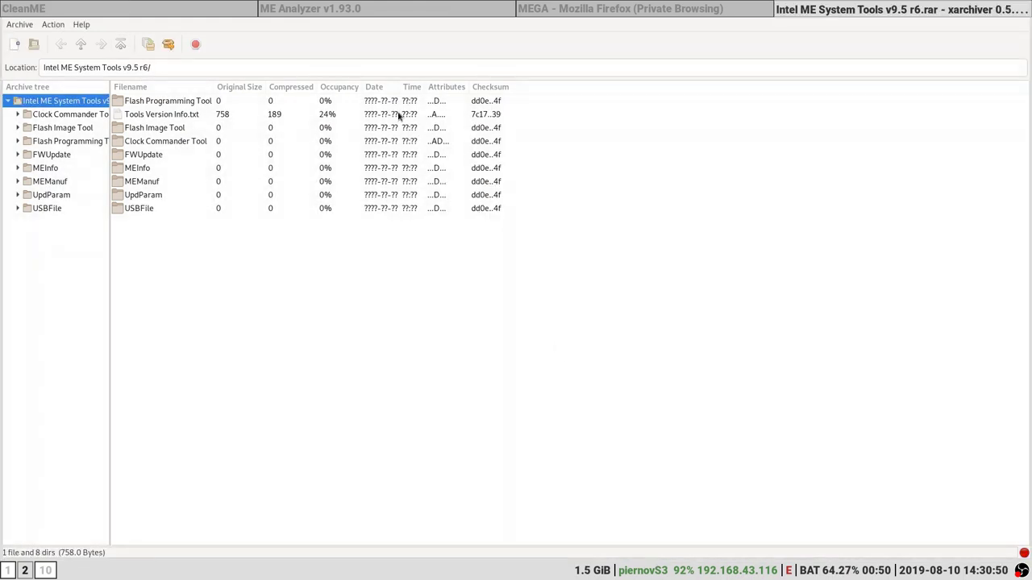
# Close Xarchiver and open the extracted Intel ME System Tools v9.5 r6 folder, then Flash Image Tool.
pyautogui.doubleClick(231, 91)
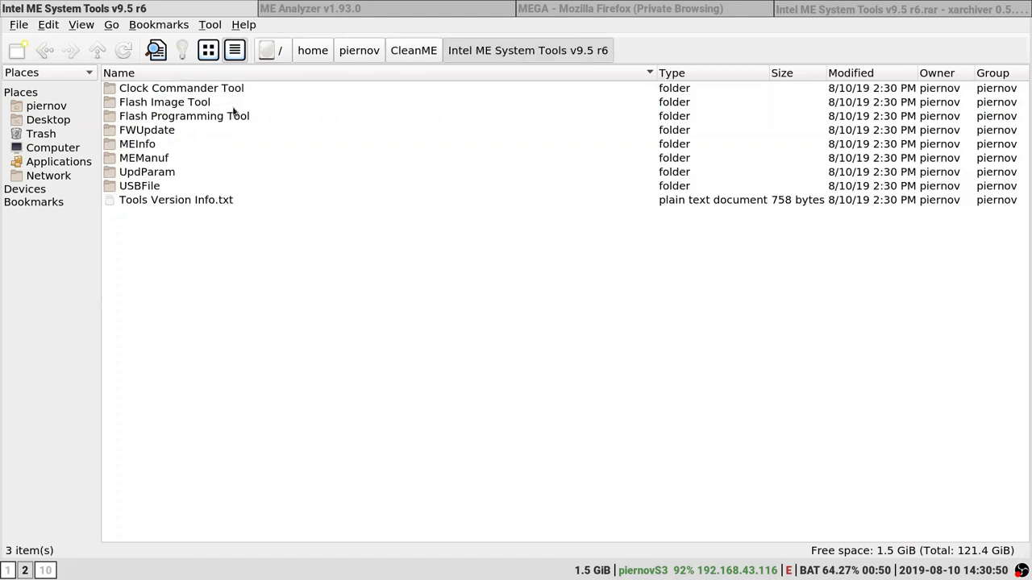
pyautogui.click(840, 5)
pyautogui.hotkey('ctrl', 'q')
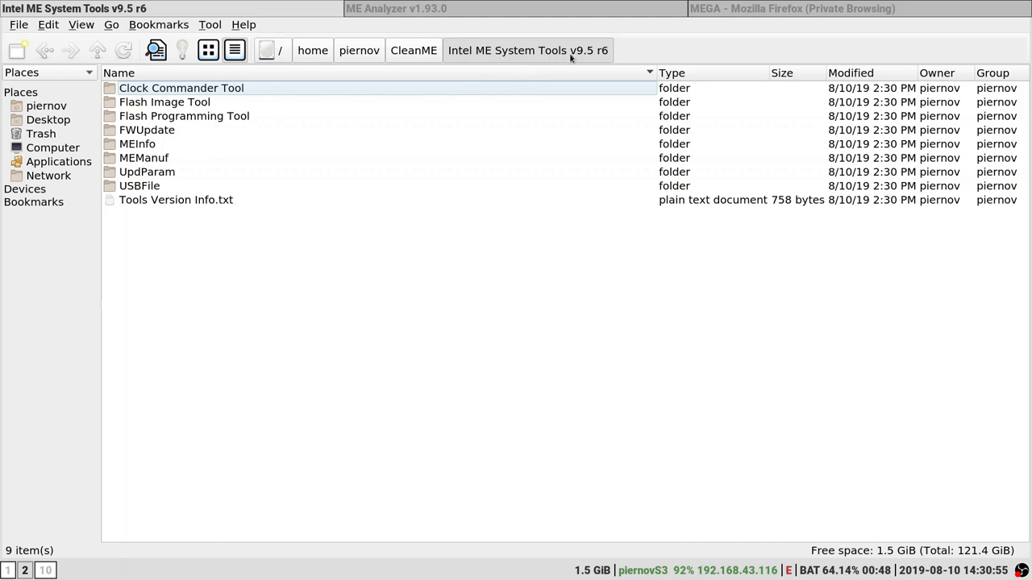
pyautogui.doubleClick(171, 104)
# Launch fitc.exe from the WIN32 folder and return to the CleanME folder.
pyautogui.doubleClick(149, 90)
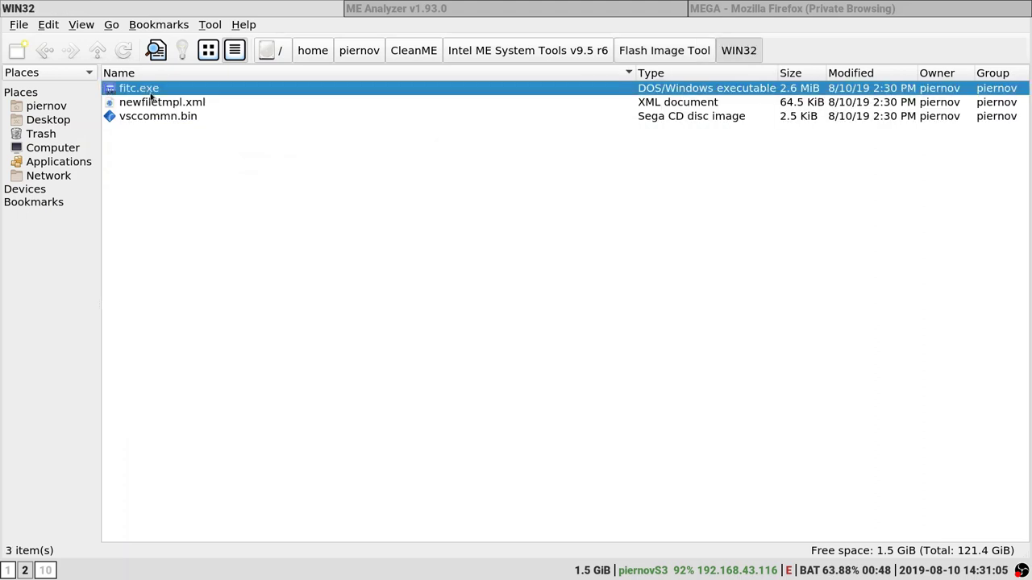
pyautogui.doubleClick(150, 92)
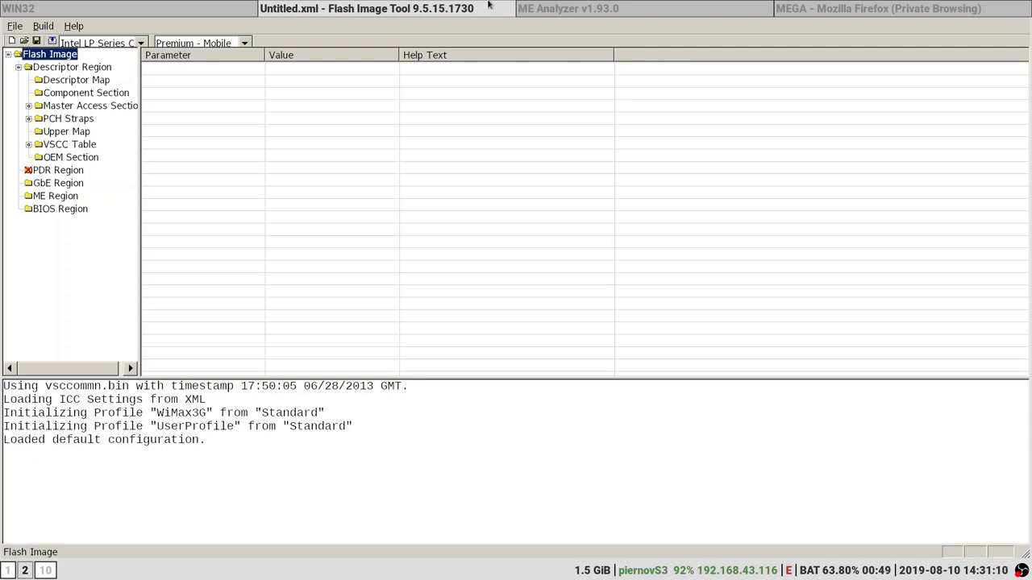
pyautogui.click(196, 4)
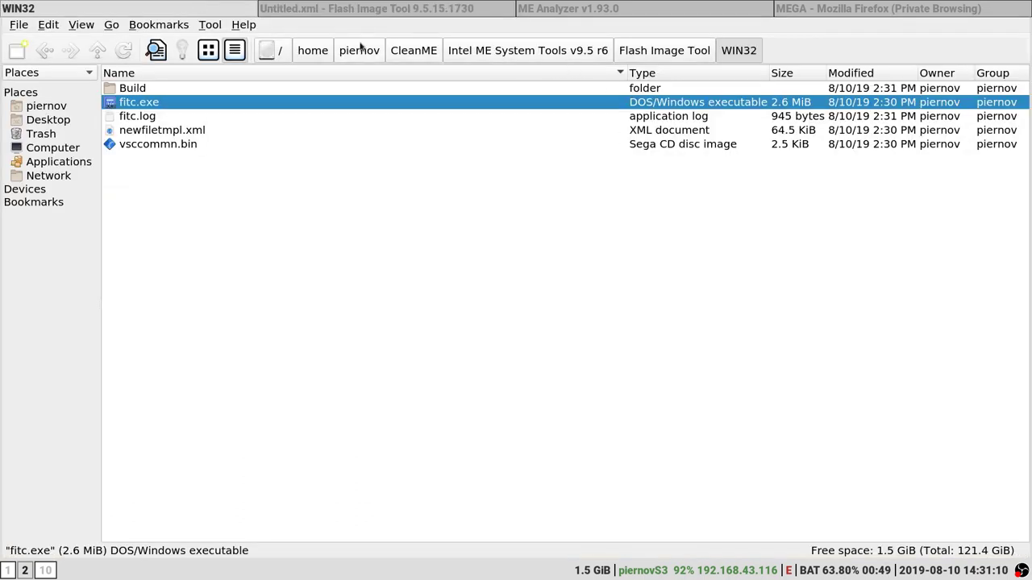
pyautogui.click(406, 50)
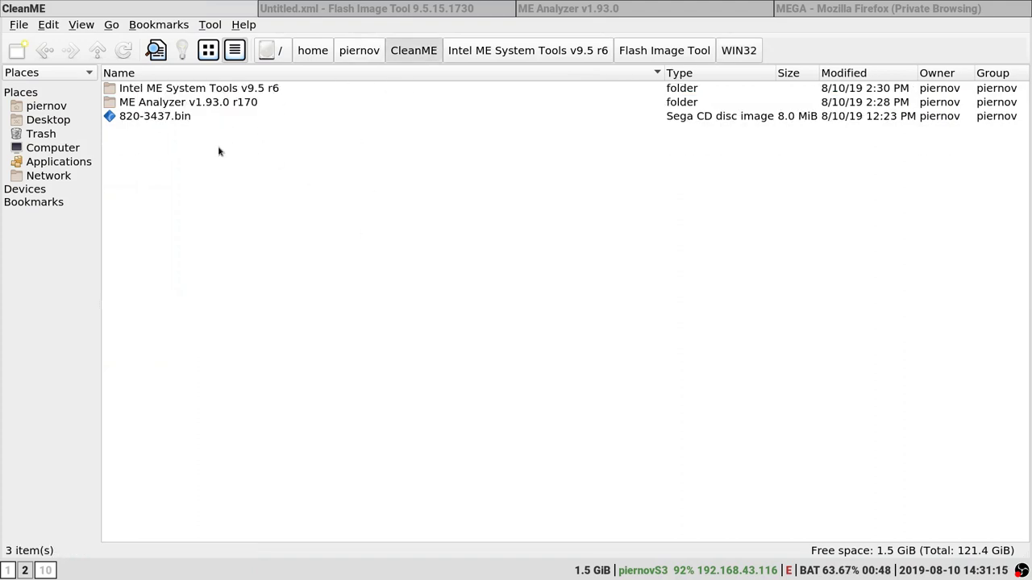
# Close ME Analyzer, tile the windows side by side and select 820-3437.bin.
pyautogui.click(637, 5)
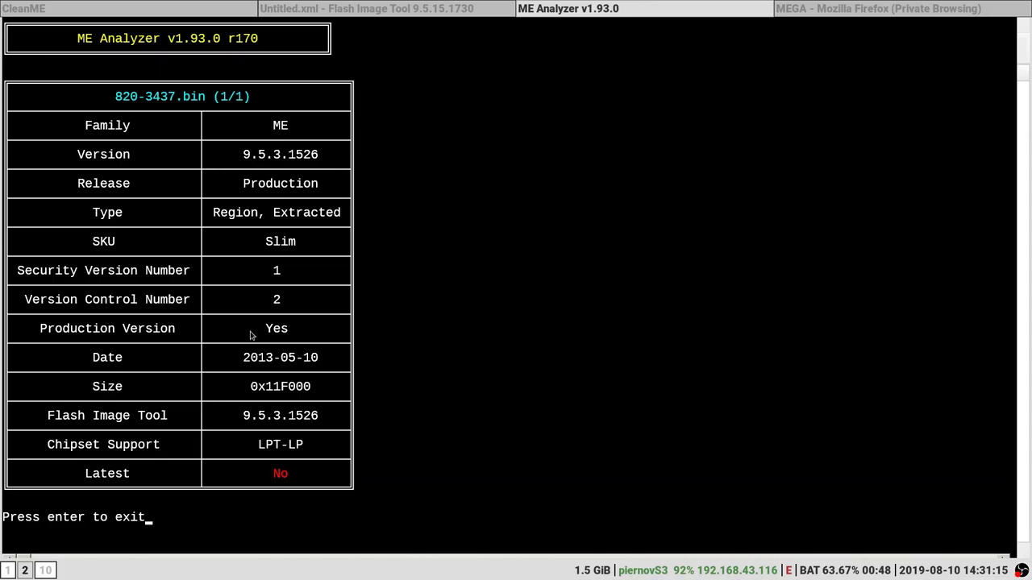
pyautogui.press('Return')
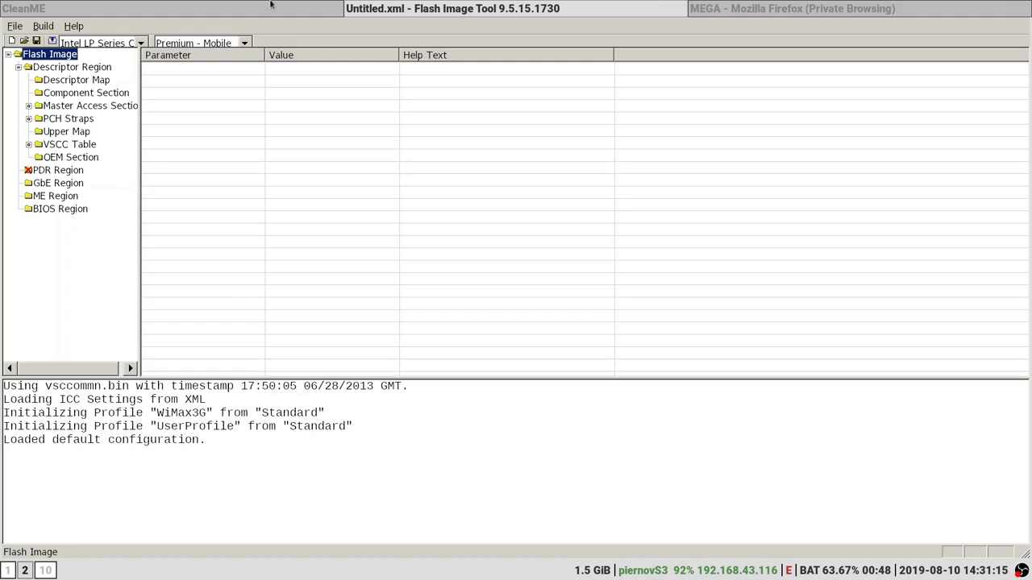
pyautogui.press('super+e')
pyautogui.click(138, 121)
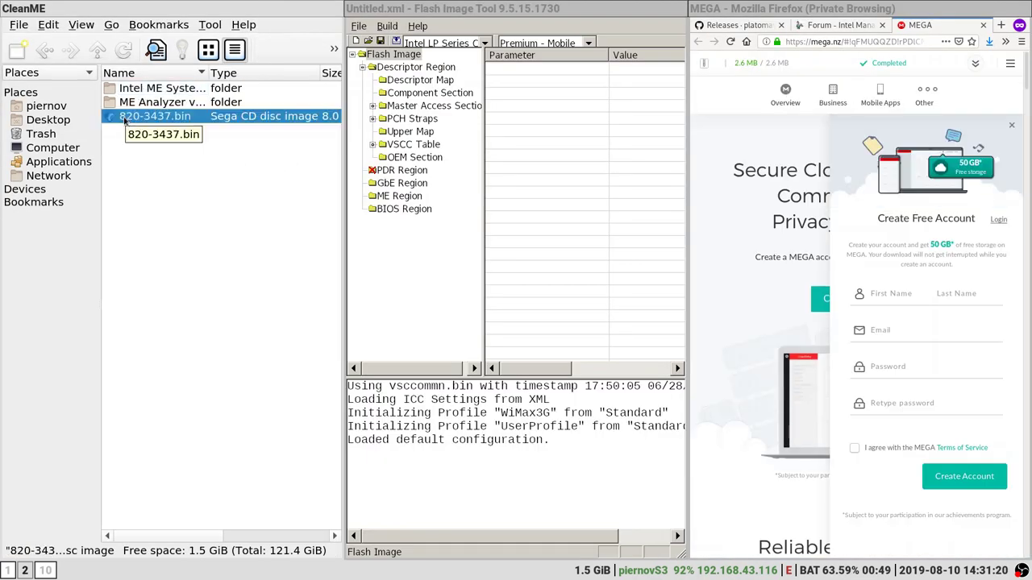
# Load 820-3437.bin into Flash Image Tool, decomposing it into Descriptor, PDR, ME and BIOS regions.
pyautogui.moveTo(125, 119); pyautogui.dragTo(574, 212)
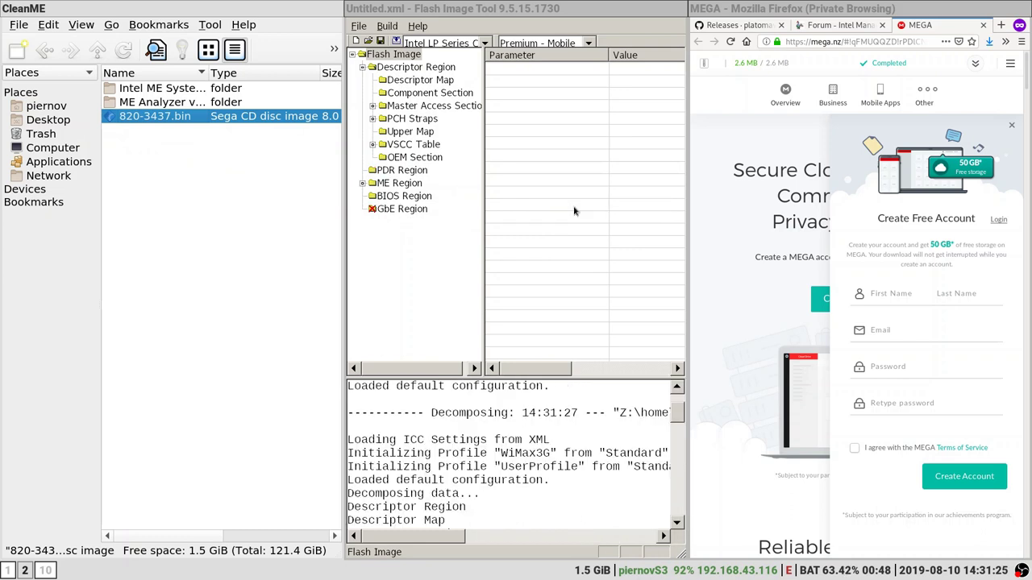
pyautogui.press('super+w')
pyautogui.click(379, 7)
pyautogui.scroll(-4, 170, 482)
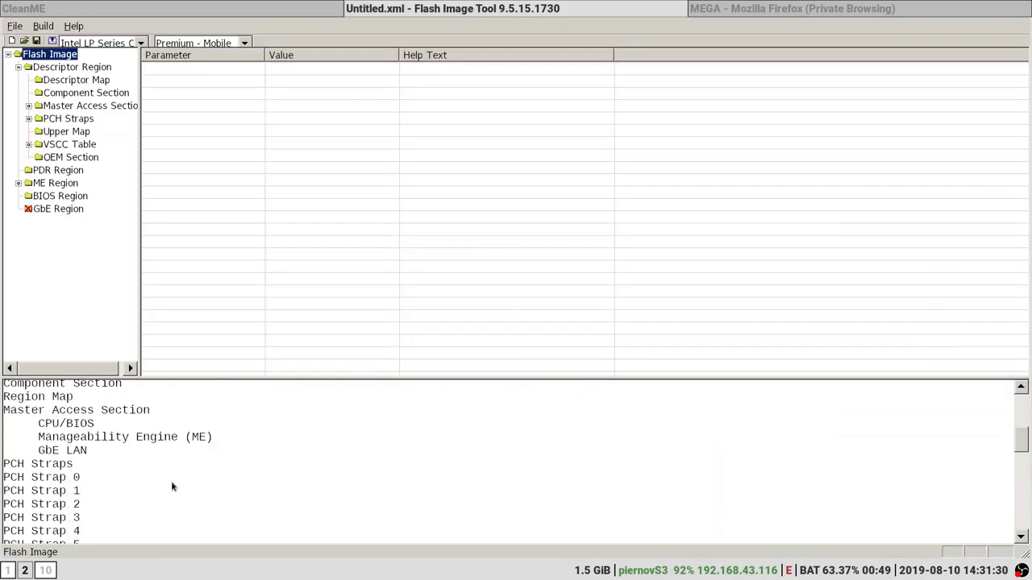
pyautogui.scroll(-12, 395, 507)
pyautogui.scroll(13, 395, 508)
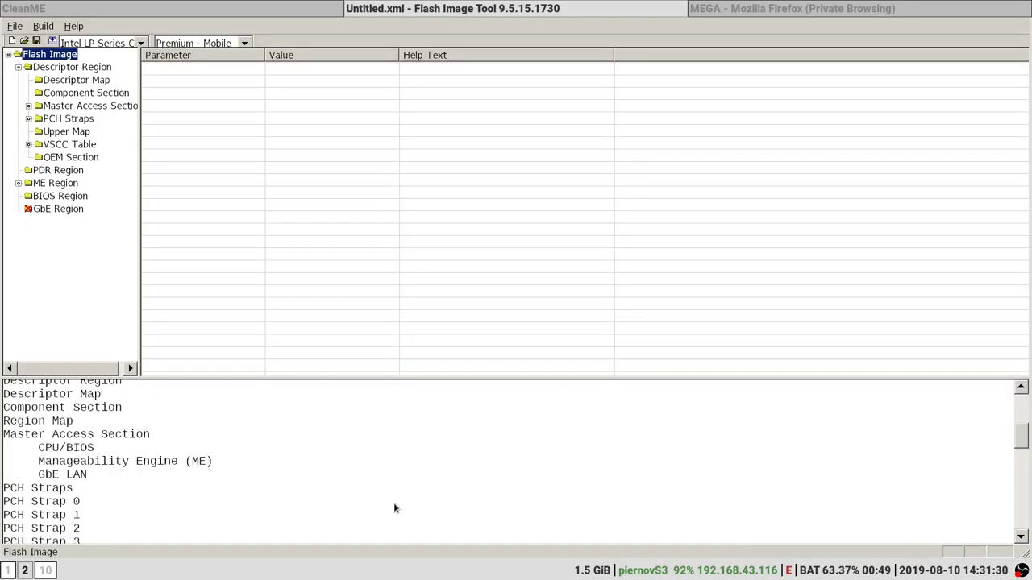
pyautogui.scroll(5, 395, 507)
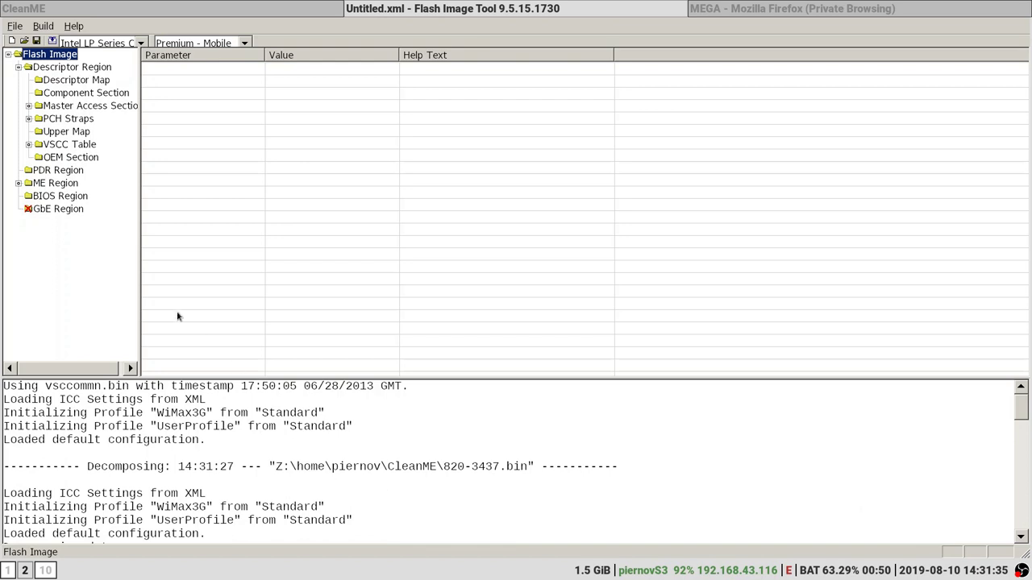
# Inspect the ME Region's ME, Boot Guard and Integrated Clock Controller settings in a widened tree.
pyautogui.click(17, 183)
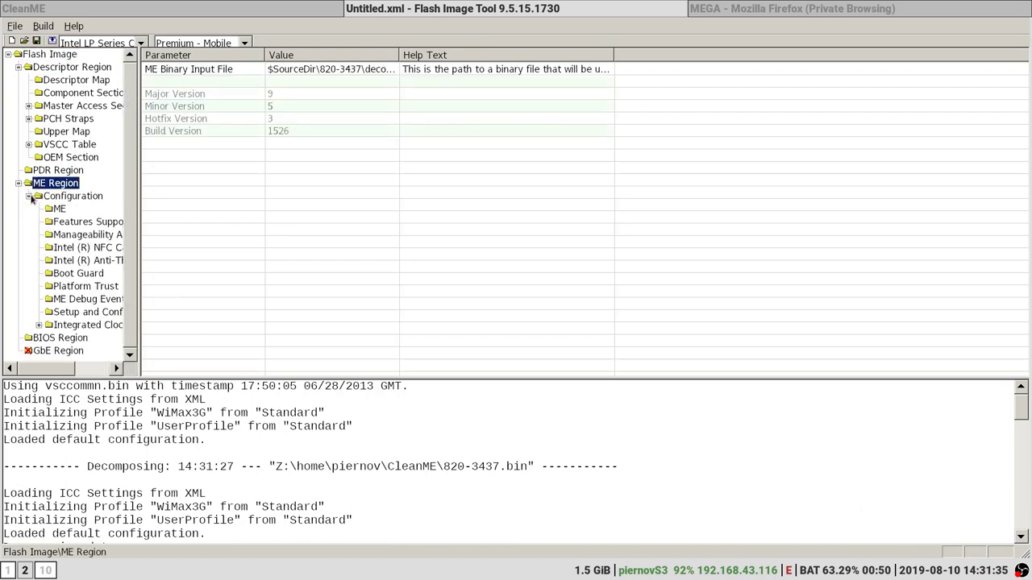
pyautogui.moveTo(143, 288); pyautogui.dragTo(172, 282)
pyautogui.click(59, 209)
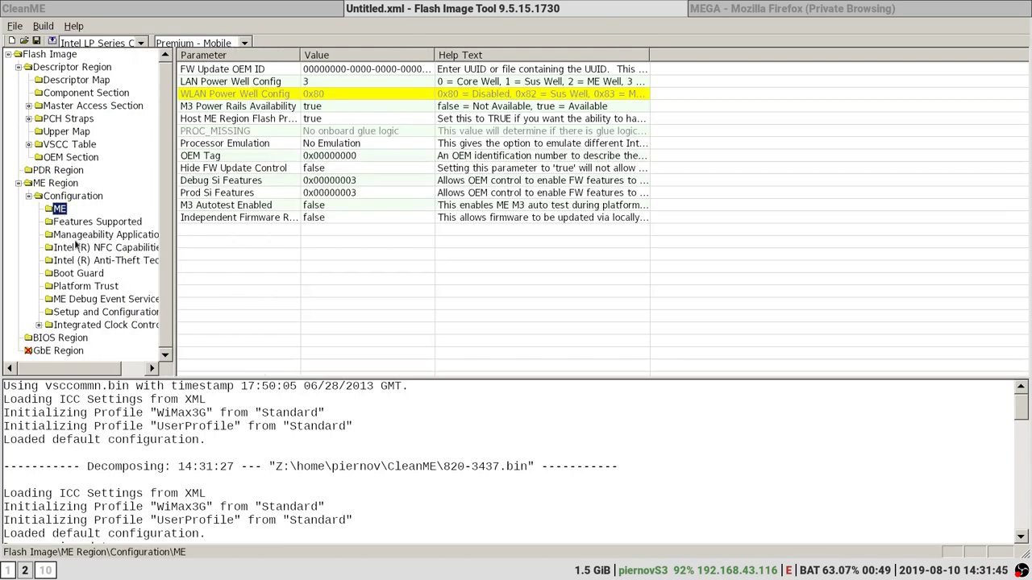
pyautogui.click(79, 274)
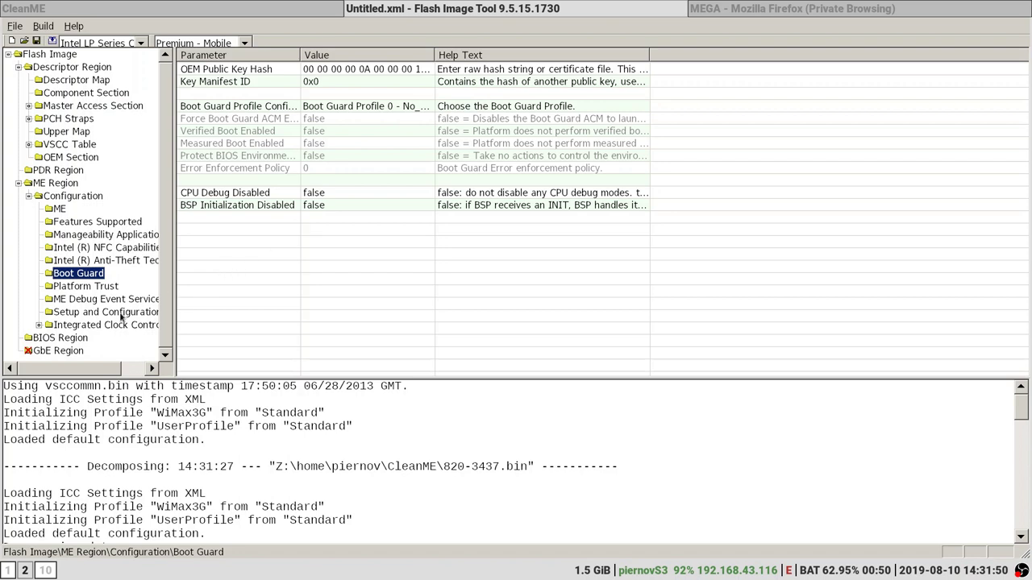
pyautogui.click(90, 326)
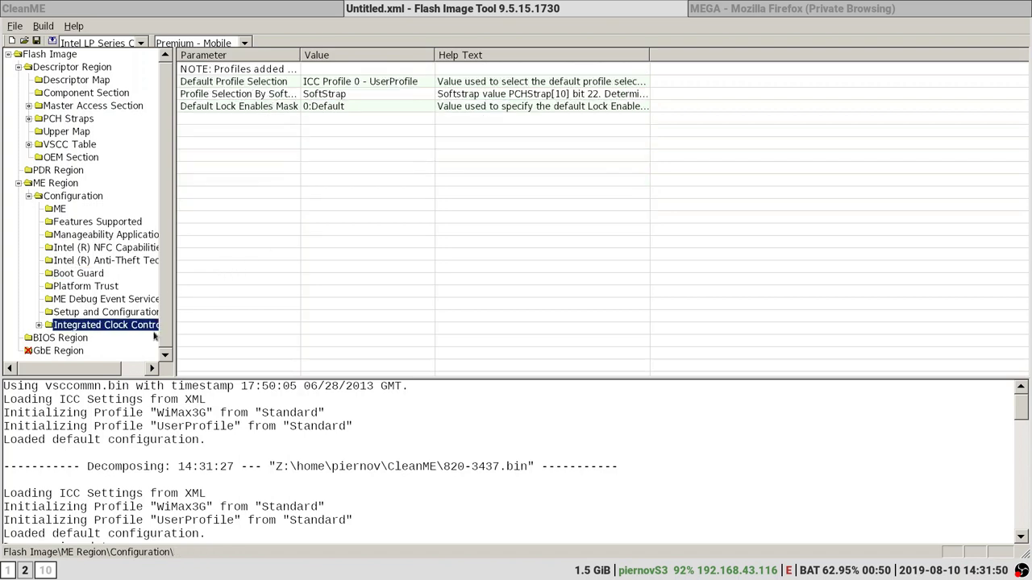
pyautogui.moveTo(173, 334); pyautogui.dragTo(223, 335)
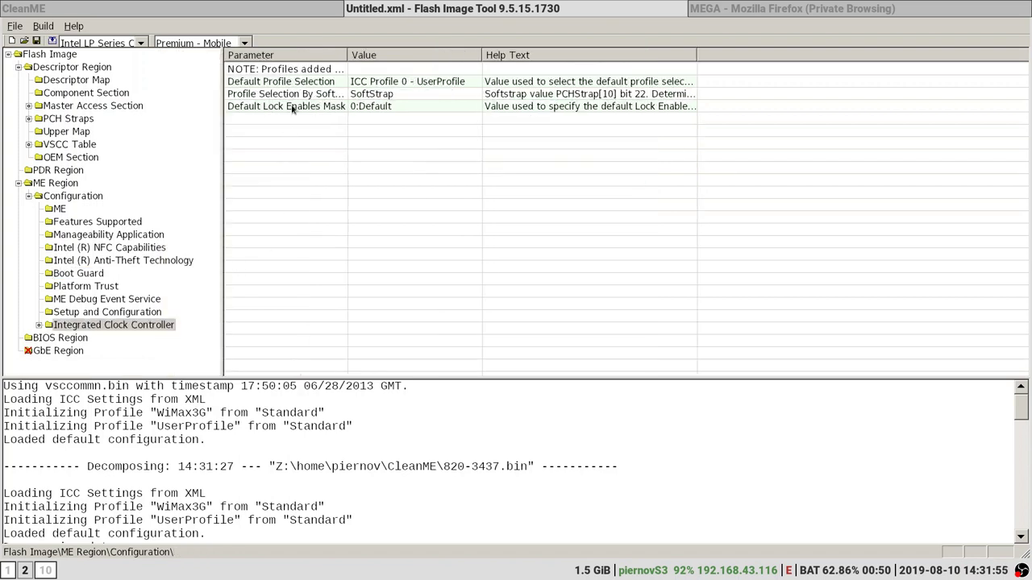
pyautogui.click(380, 110)
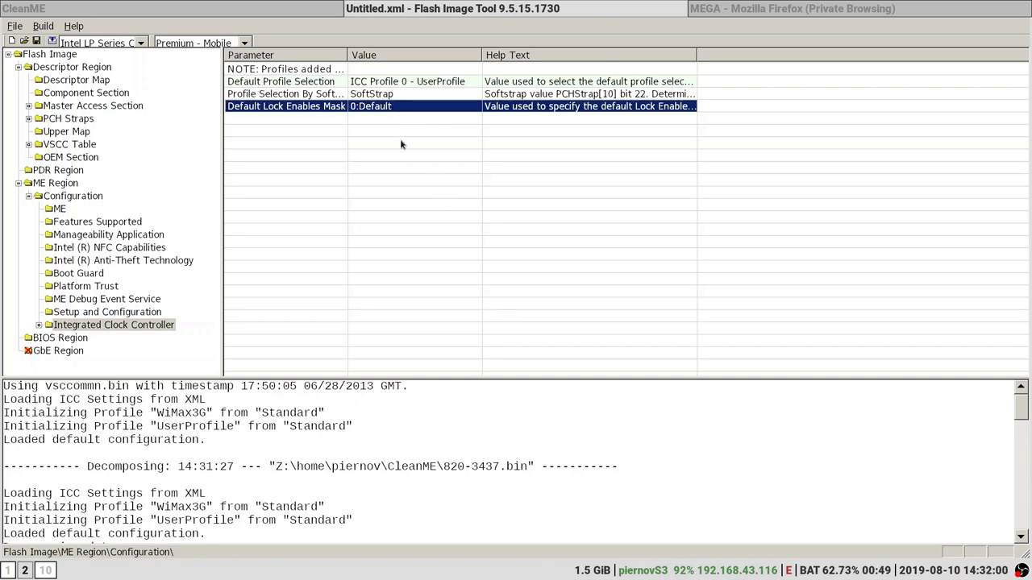
pyautogui.click(362, 221)
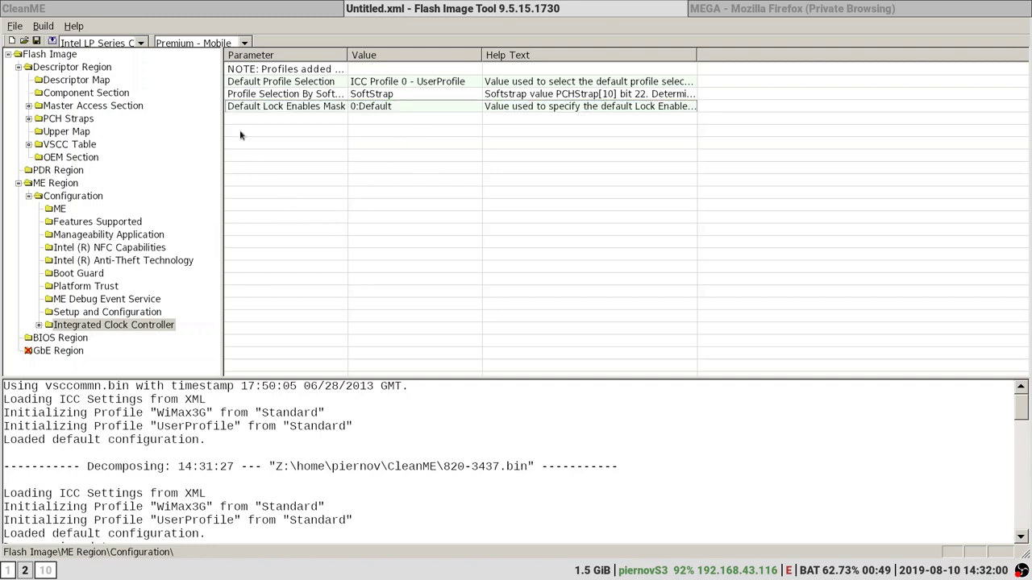
# Save the Flash Image Tool configuration as 820-3437.xml in the CleanME folder.
pyautogui.click(19, 29)
pyautogui.click(34, 86)
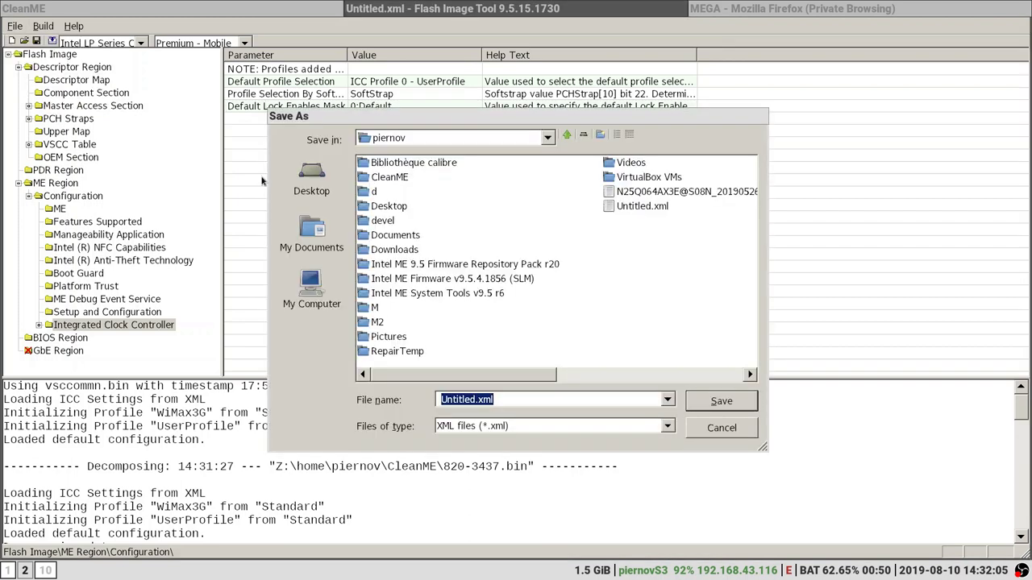
pyautogui.doubleClick(389, 178)
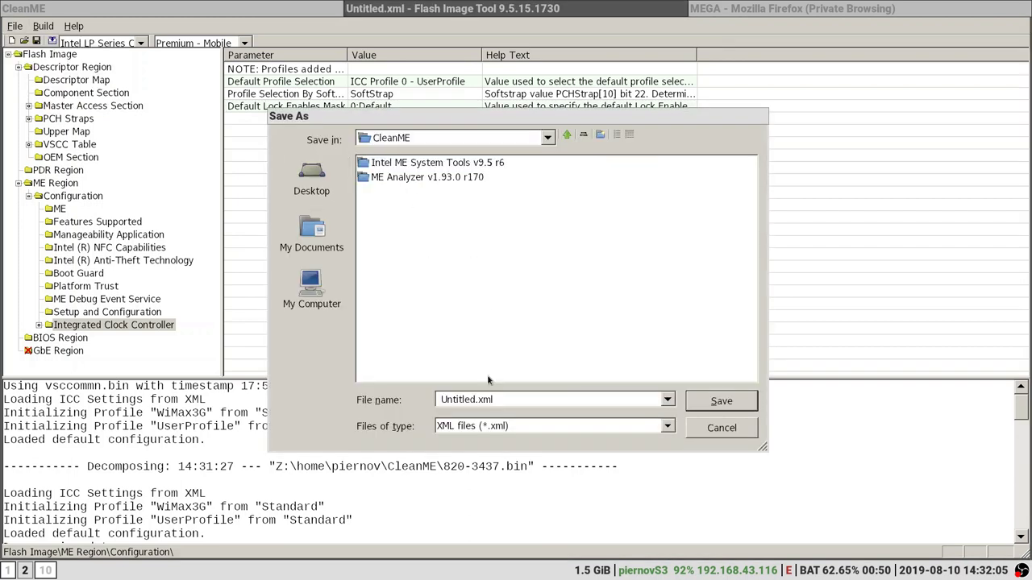
pyautogui.click(666, 425)
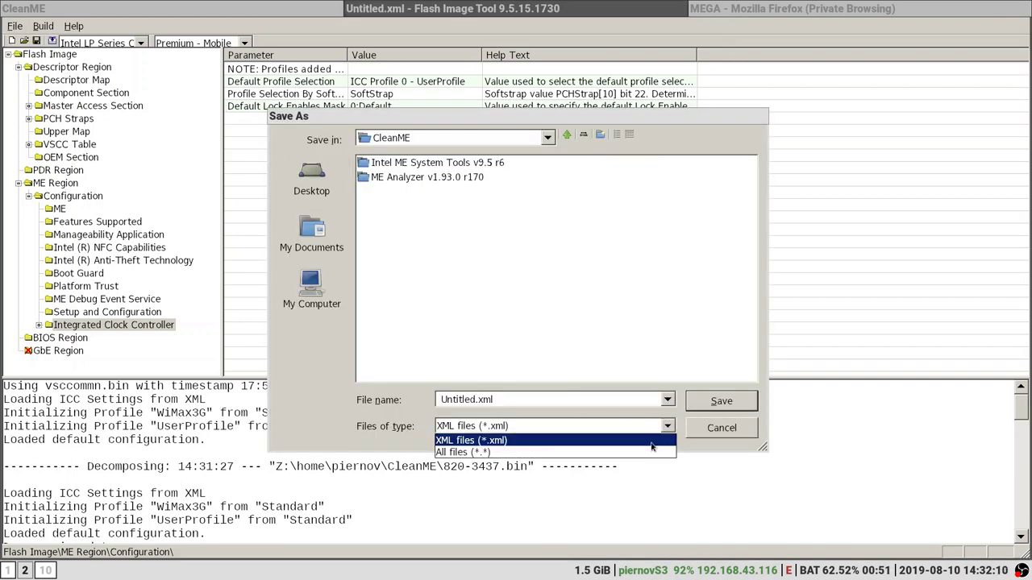
pyautogui.click(652, 449)
pyautogui.click(401, 192)
pyautogui.click(492, 399)
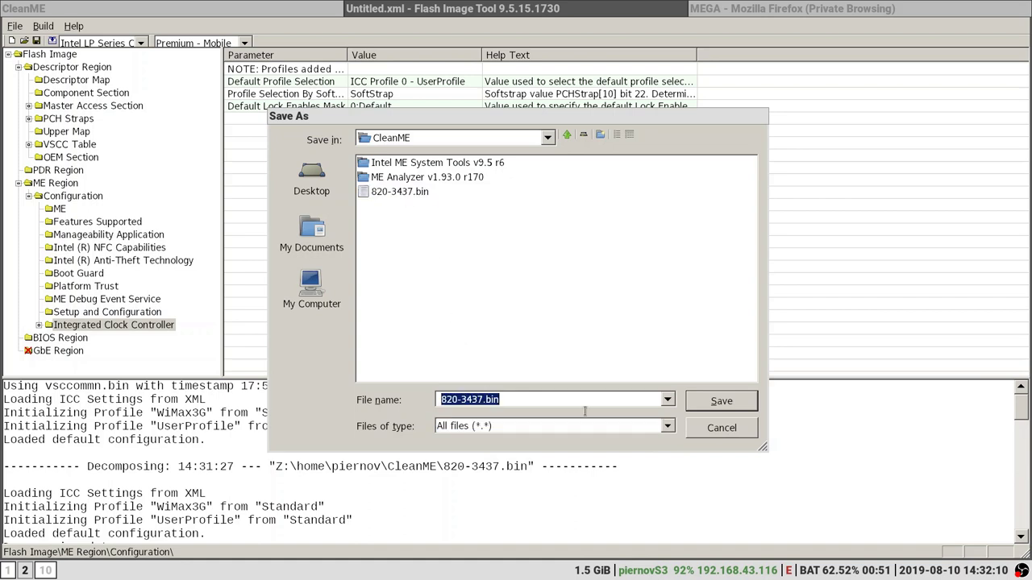
pyautogui.click(534, 400)
pyautogui.press('BackSpace')
pyautogui.press('BackSpace')
pyautogui.write('xml')
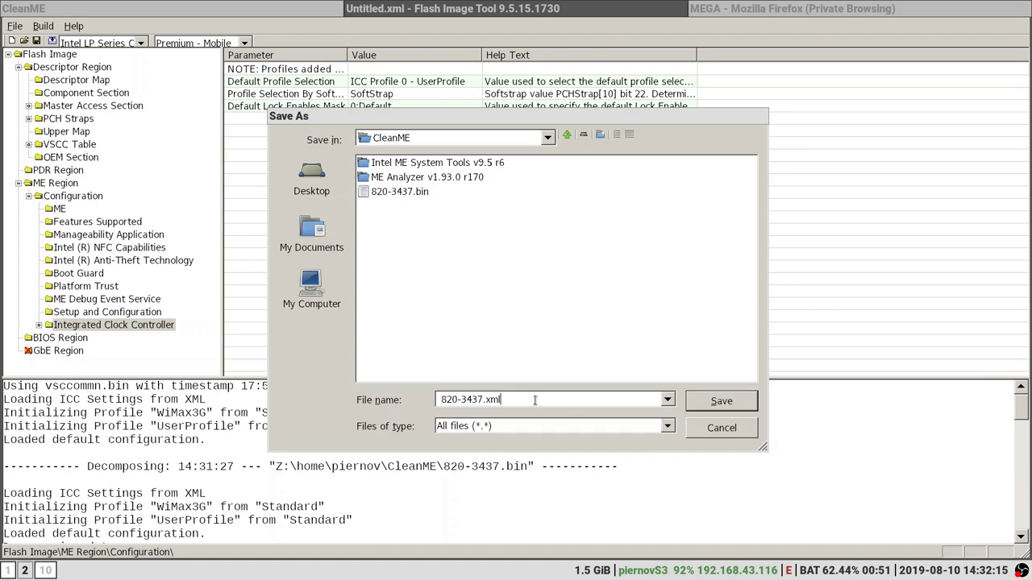
pyautogui.click(720, 401)
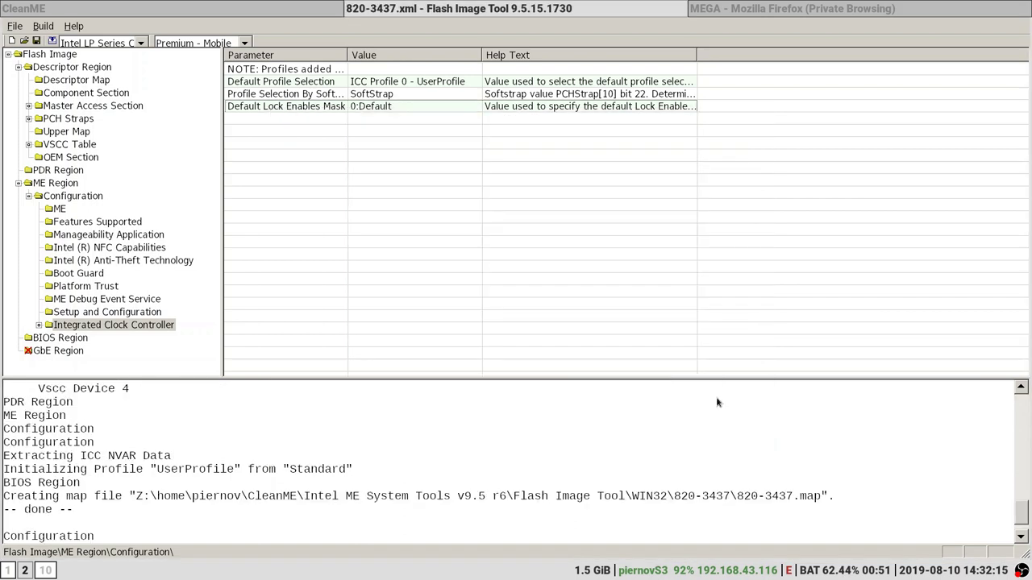
pyautogui.click(306, 5)
# Check 820-3437.xml in CleanME and select the dumped 820-3437.bin image.
pyautogui.click(164, 134)
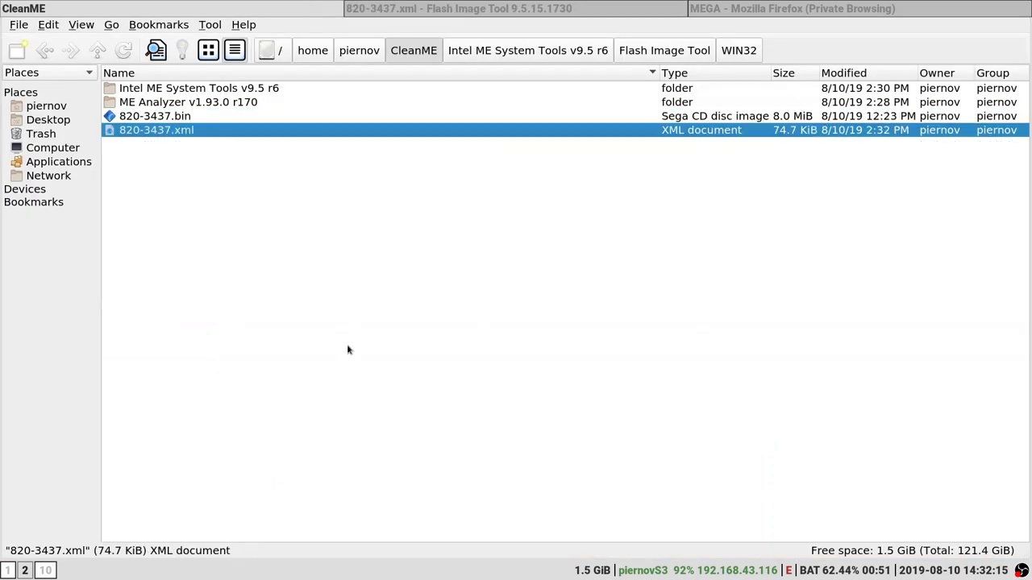
pyautogui.click(347, 349)
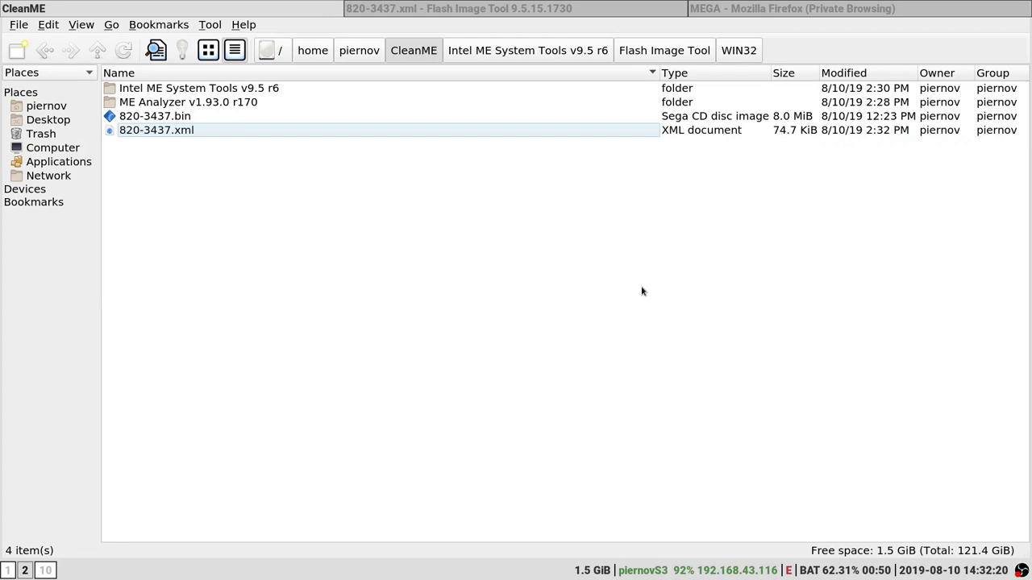
pyautogui.hotkey('alt', 'Tab')
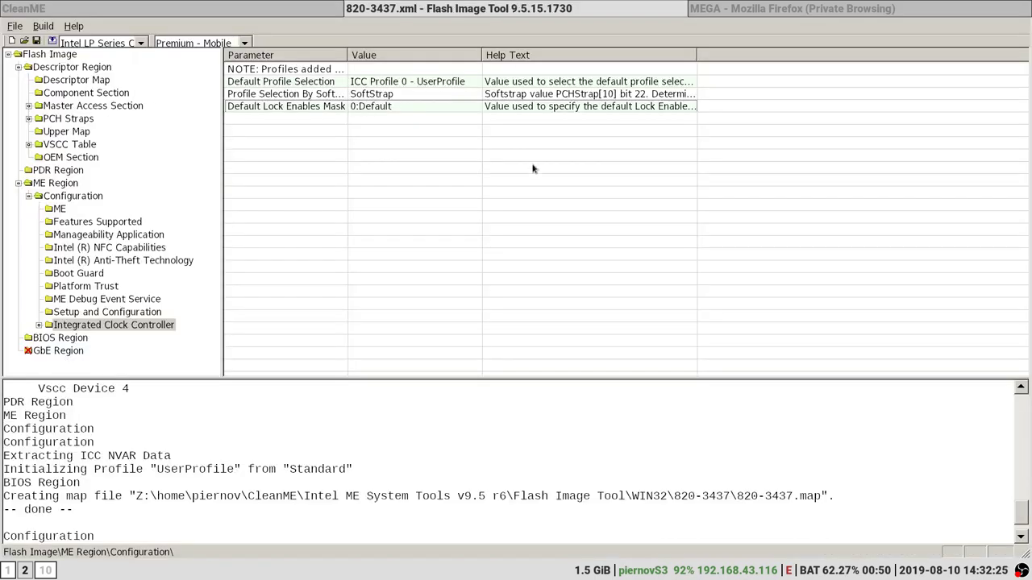
pyautogui.hotkey('alt', 'Tab')
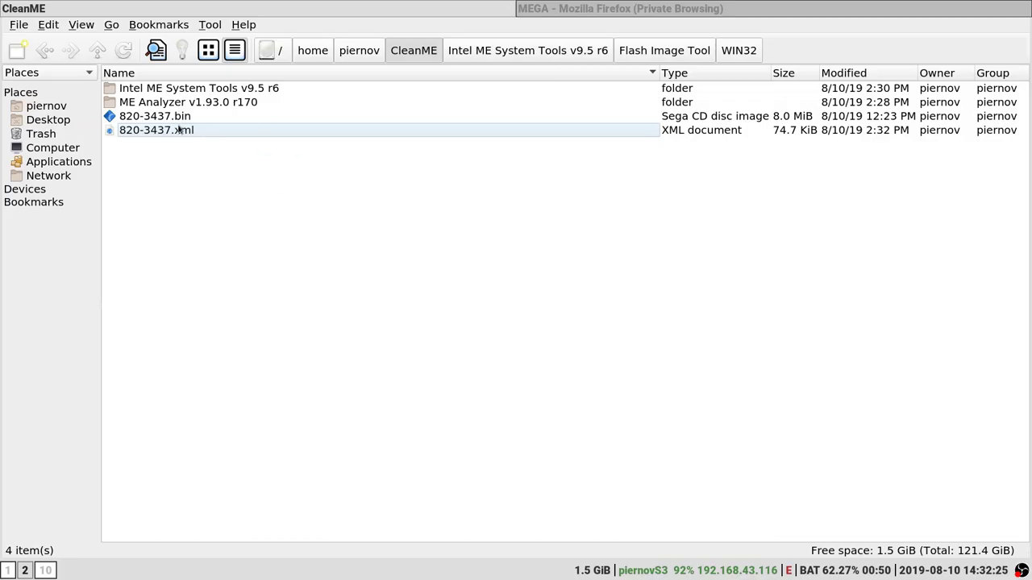
pyautogui.click(171, 118)
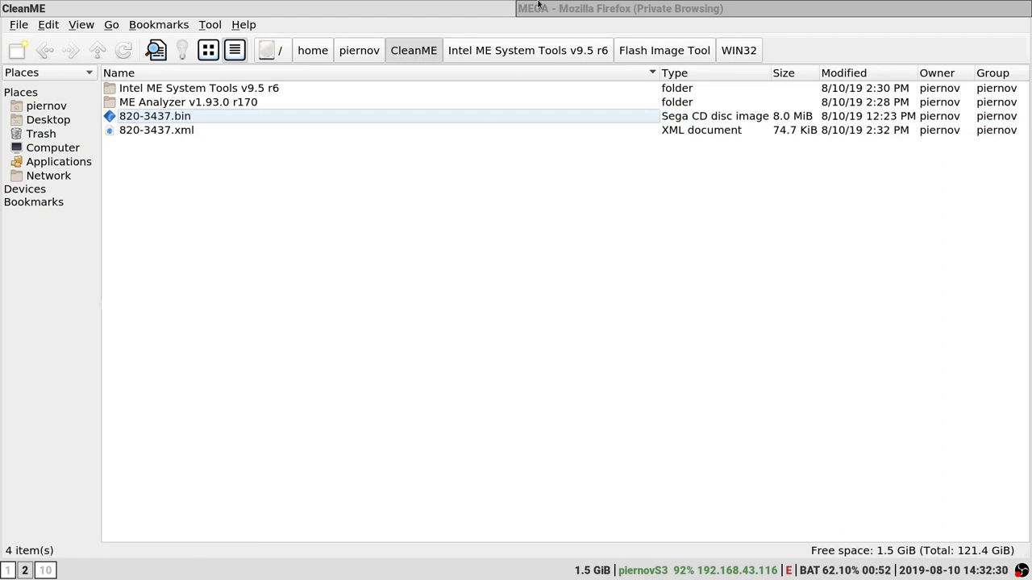
# Google 'apple efi repository' and open MBA61_0107_B00.scap in firmware_vault's EFI/MacBookAir folder.
pyautogui.click(539, 6)
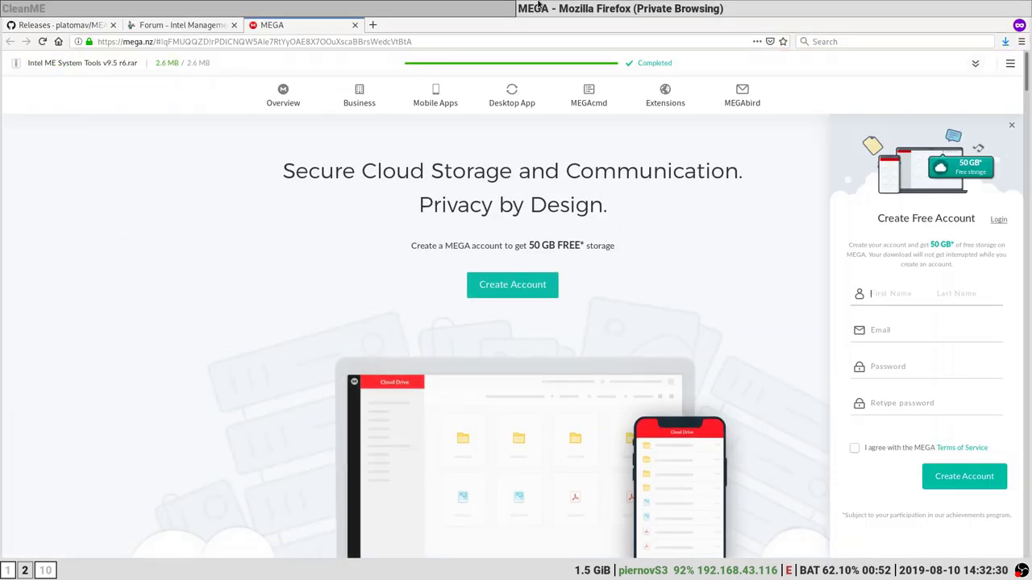
pyautogui.hotkey('ctrl', 't')
pyautogui.click(408, 278)
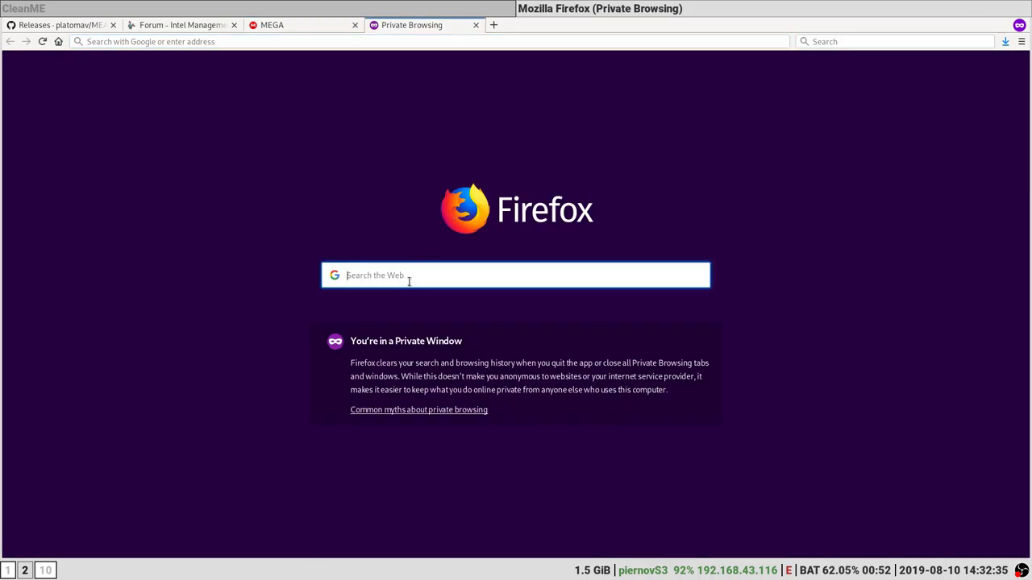
pyautogui.write('apple efi repository')
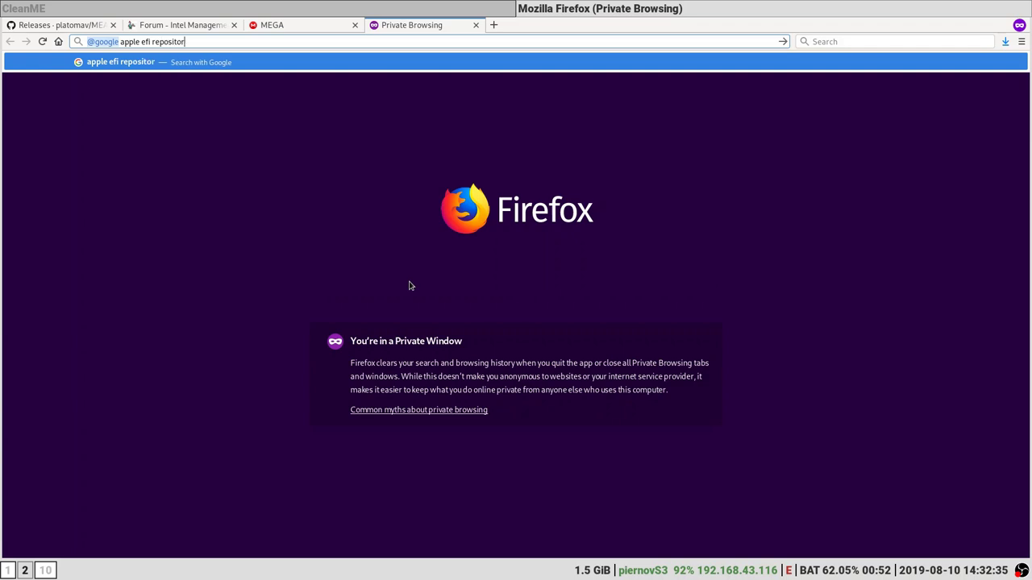
pyautogui.press('Return')
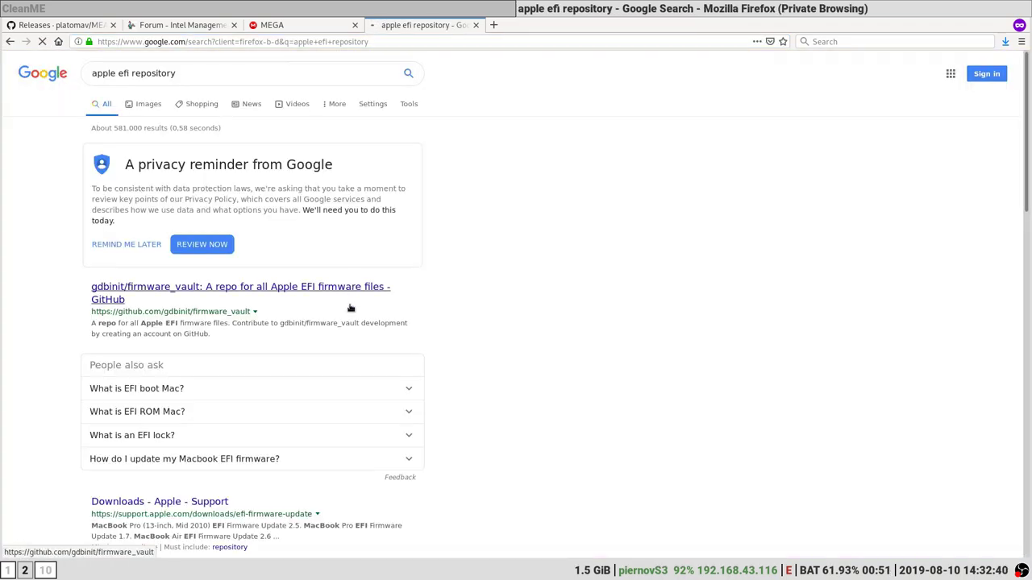
pyautogui.click(342, 294)
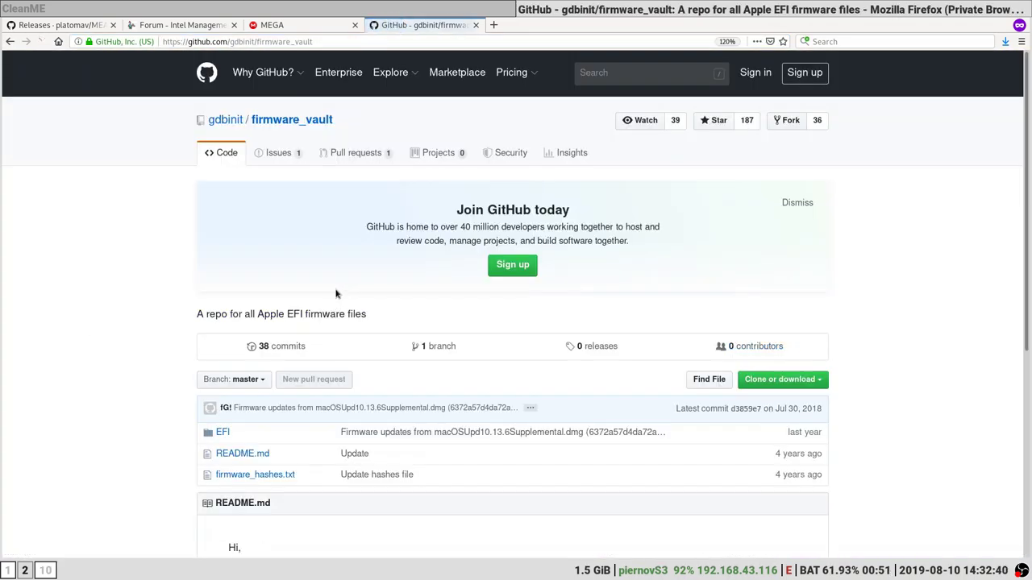
pyautogui.click(225, 433)
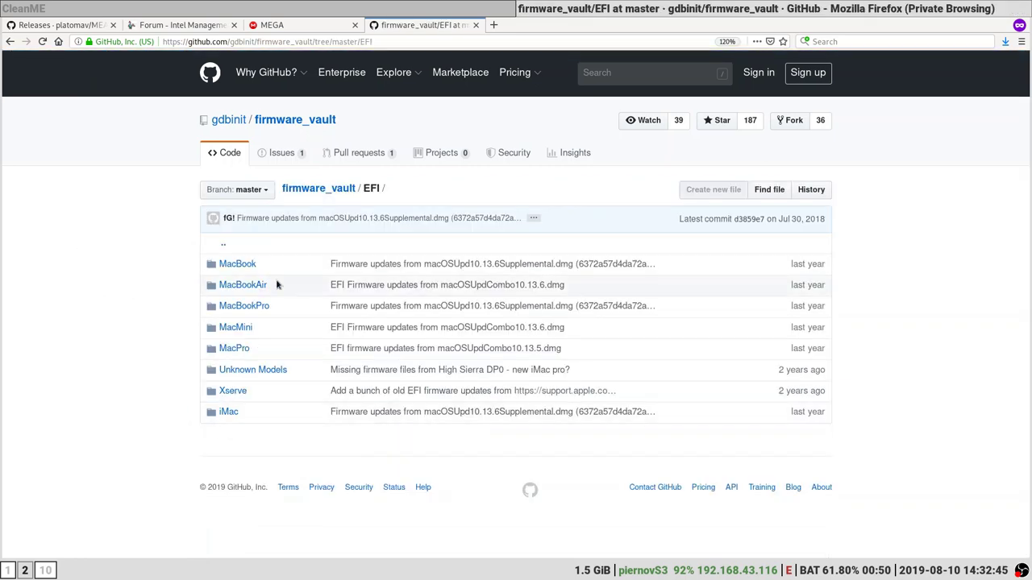
pyautogui.click(249, 288)
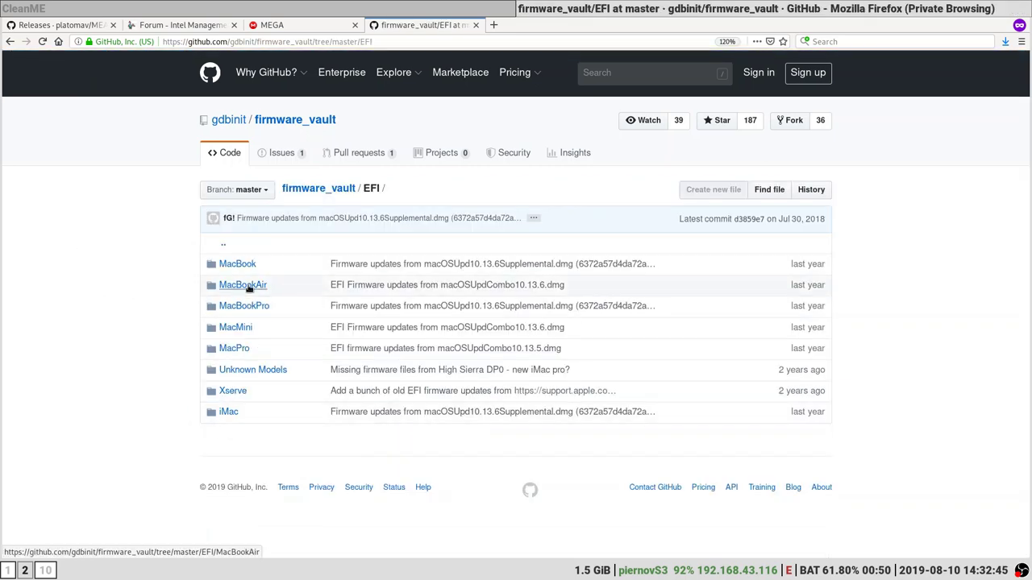
pyautogui.scroll(-10, 250, 291)
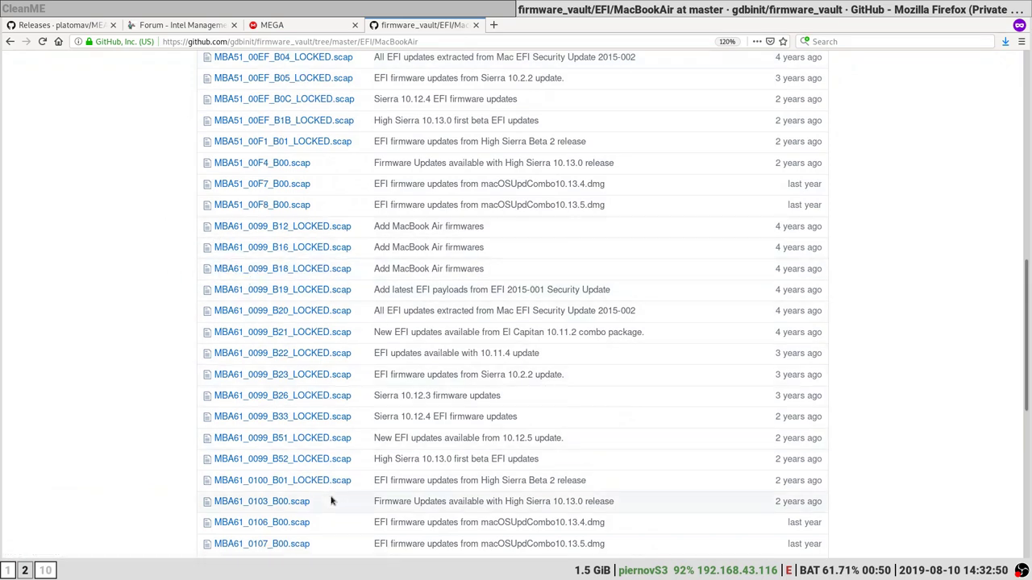
pyautogui.scroll(-3, 326, 467)
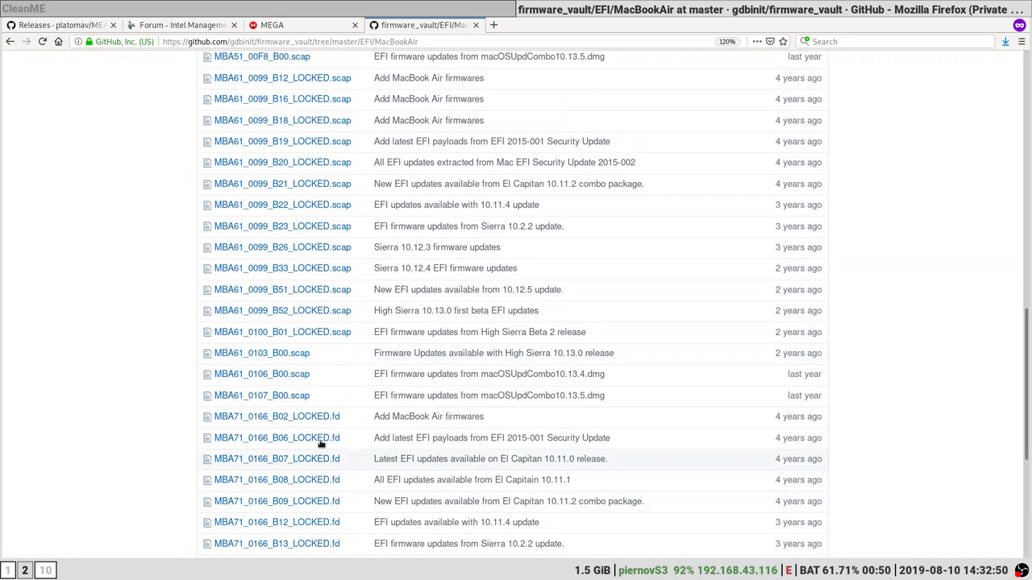
pyautogui.click(294, 398)
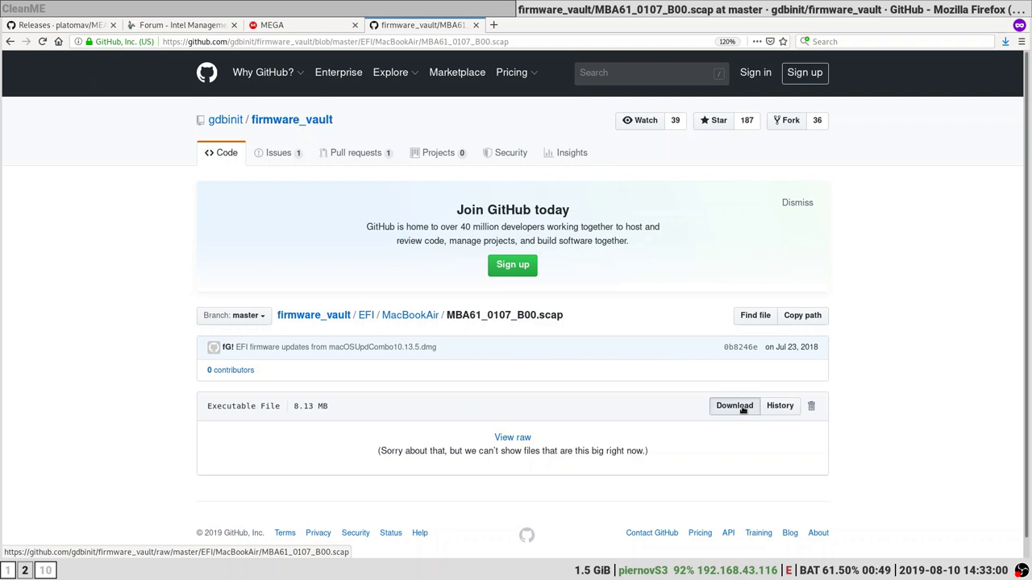
# Download MBA61_0107_B00.scap into ~/CleanME and show the finished file in its folder.
pyautogui.click(743, 409)
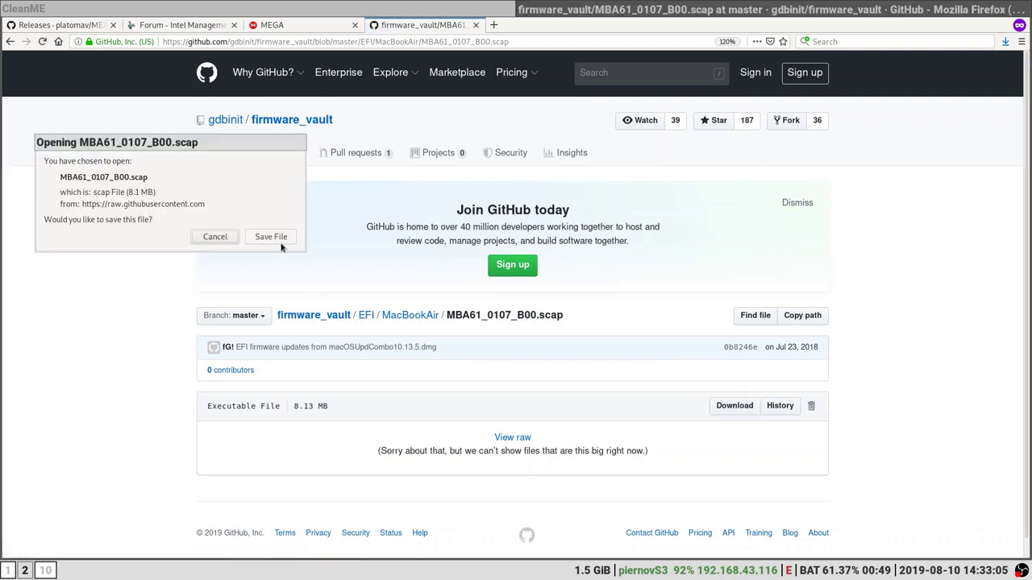
pyautogui.click(282, 242)
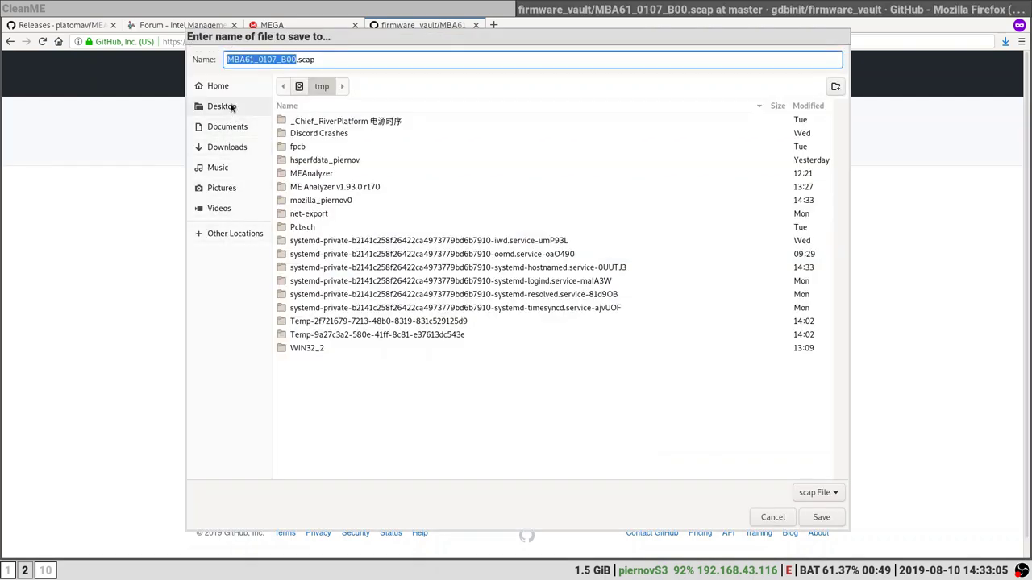
pyautogui.click(230, 90)
pyautogui.doubleClick(315, 134)
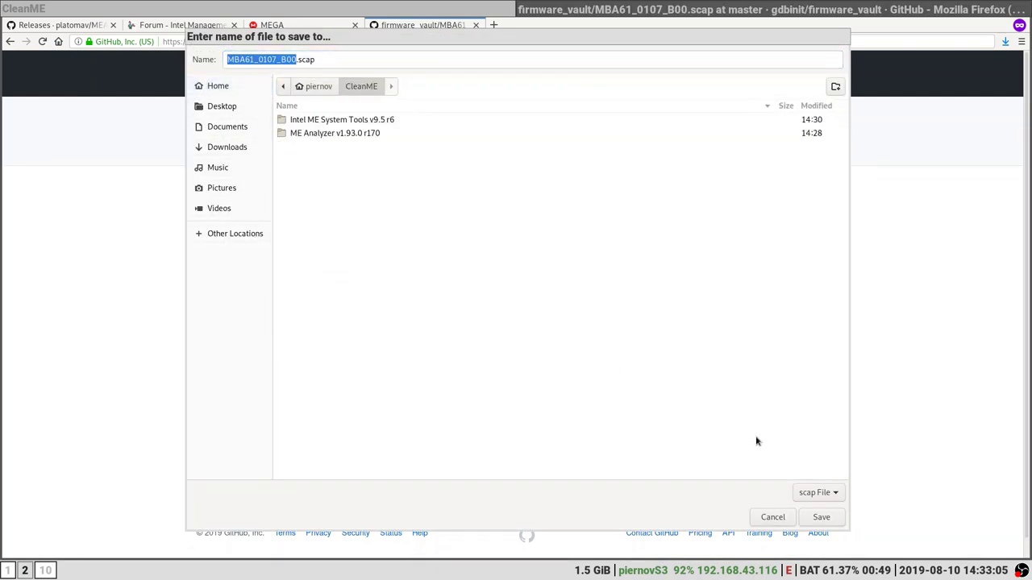
pyautogui.click(823, 519)
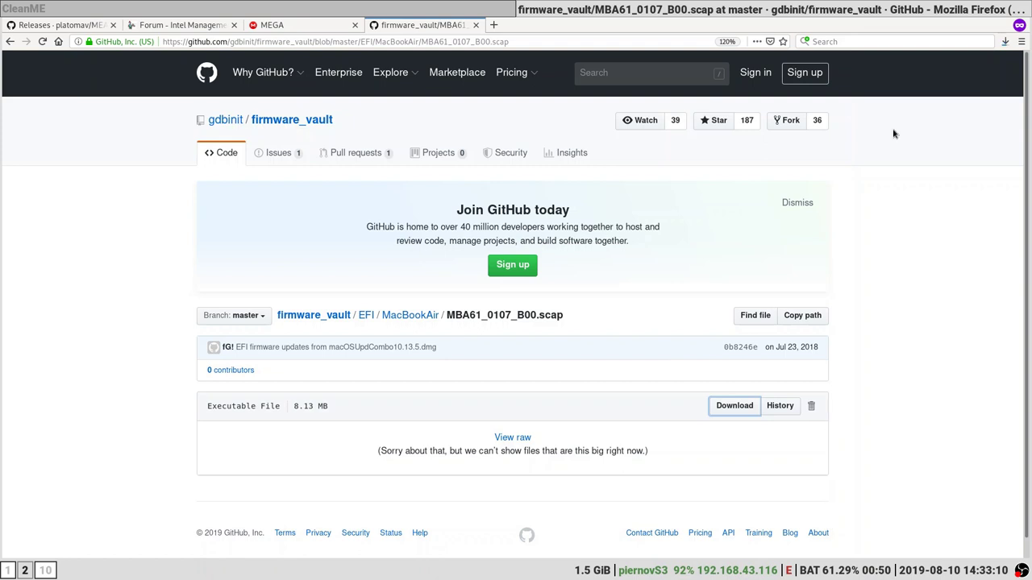
pyautogui.click(1010, 50)
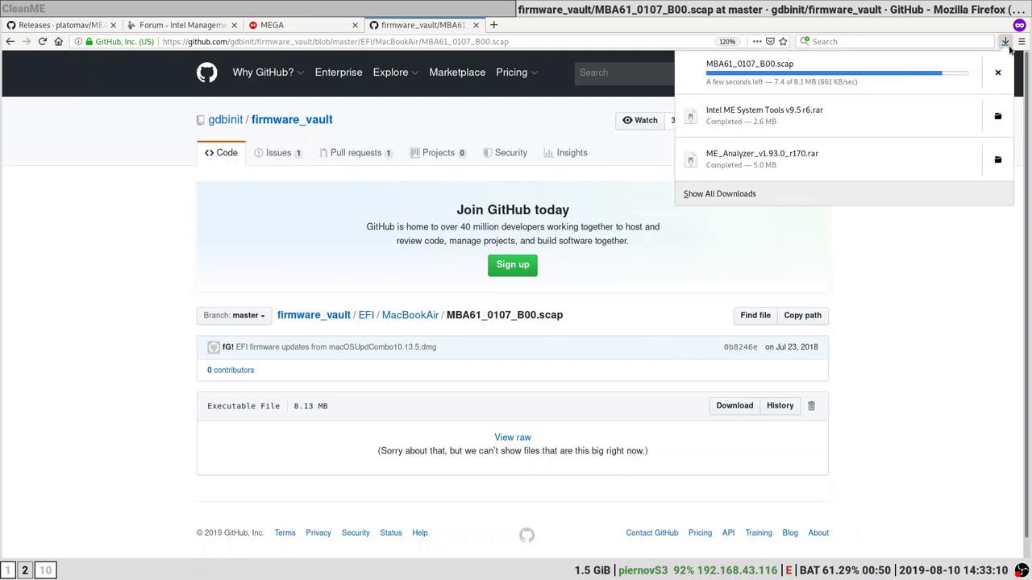
pyautogui.click(997, 72)
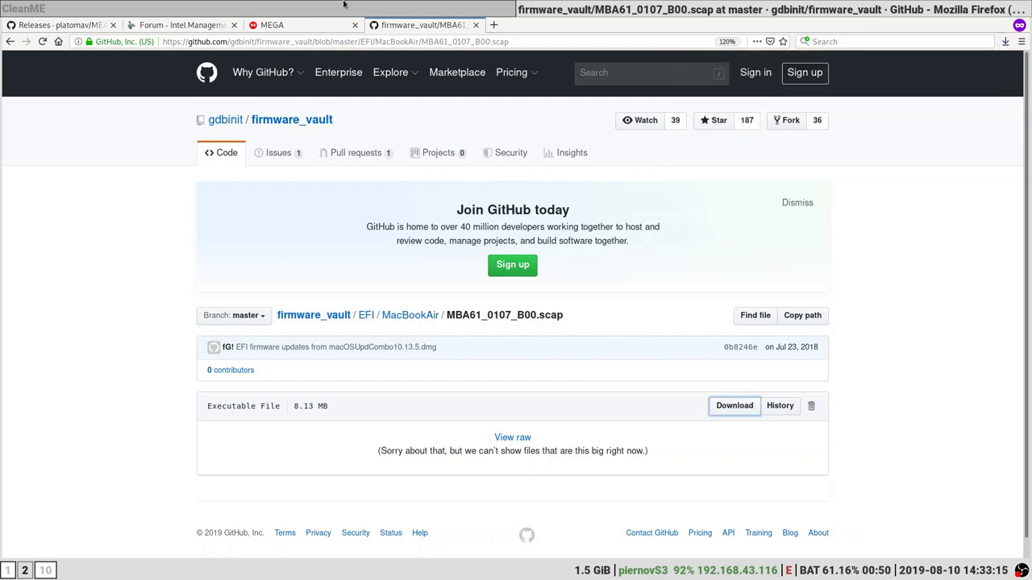
# Launch UEFITool NE (uefitool-ng) from the dmenu launcher.
pyautogui.click(178, 146)
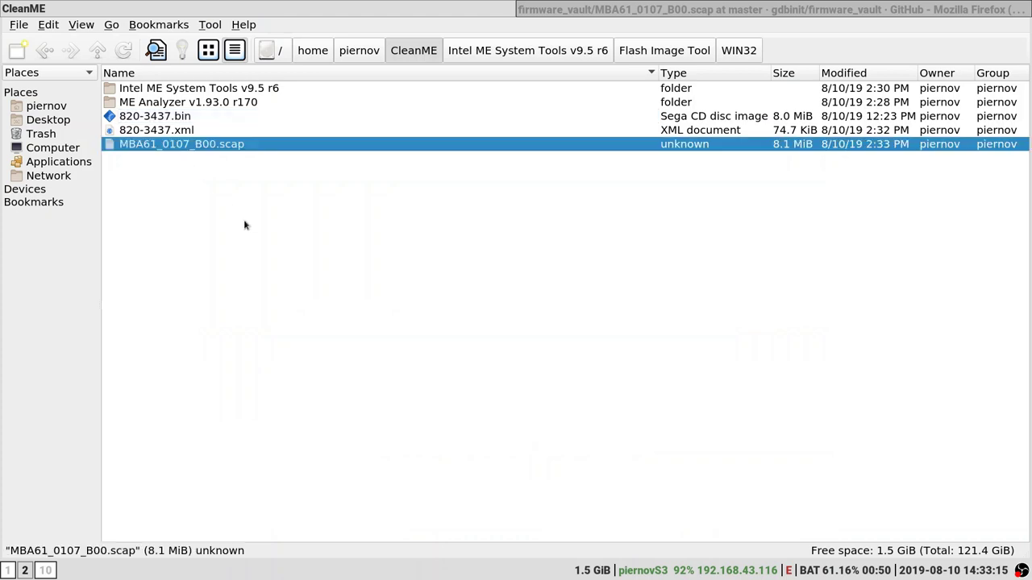
pyautogui.press('super+d')
pyautogui.write('uefi')
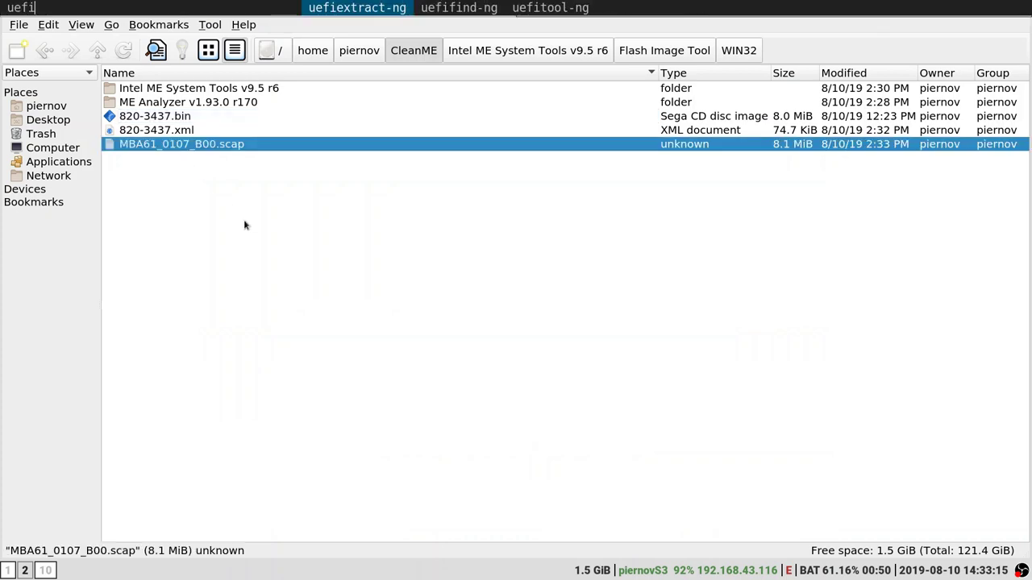
pyautogui.press('Right')
pyautogui.press('Right')
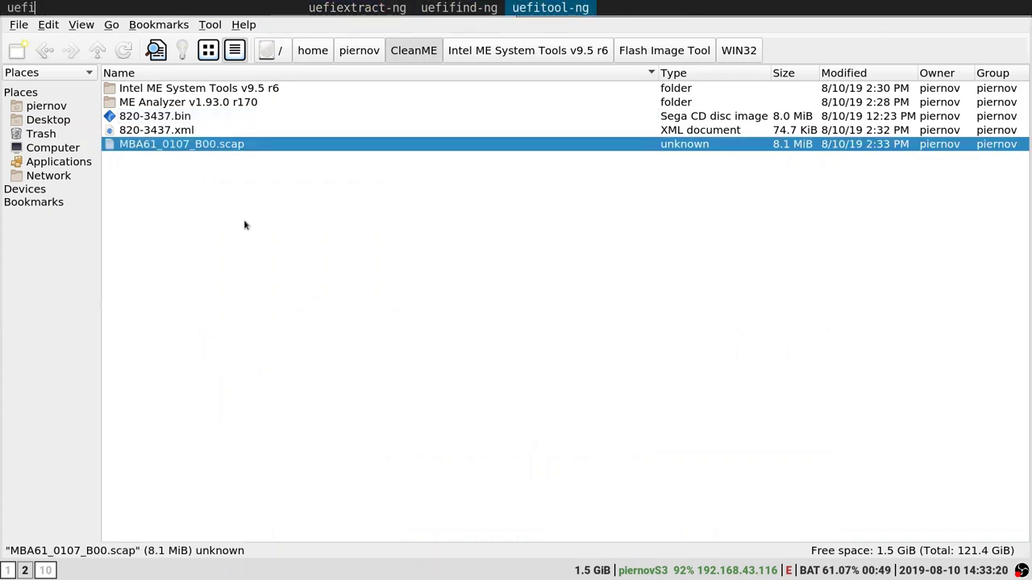
pyautogui.press('Return')
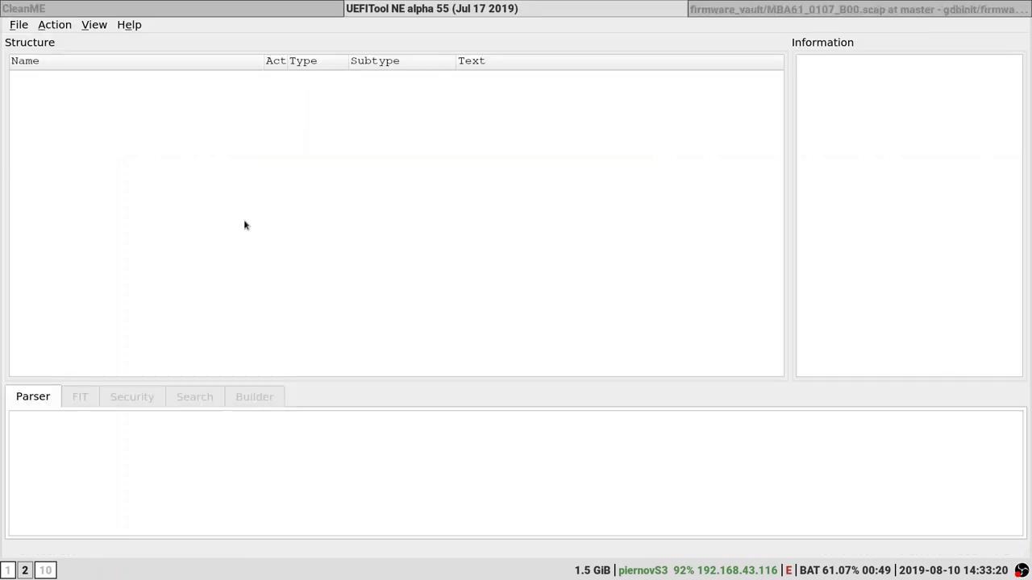
# Open MBA61_0107_B00.scap from the CleanME folder as the image file.
pyautogui.click(20, 27)
pyautogui.click(24, 41)
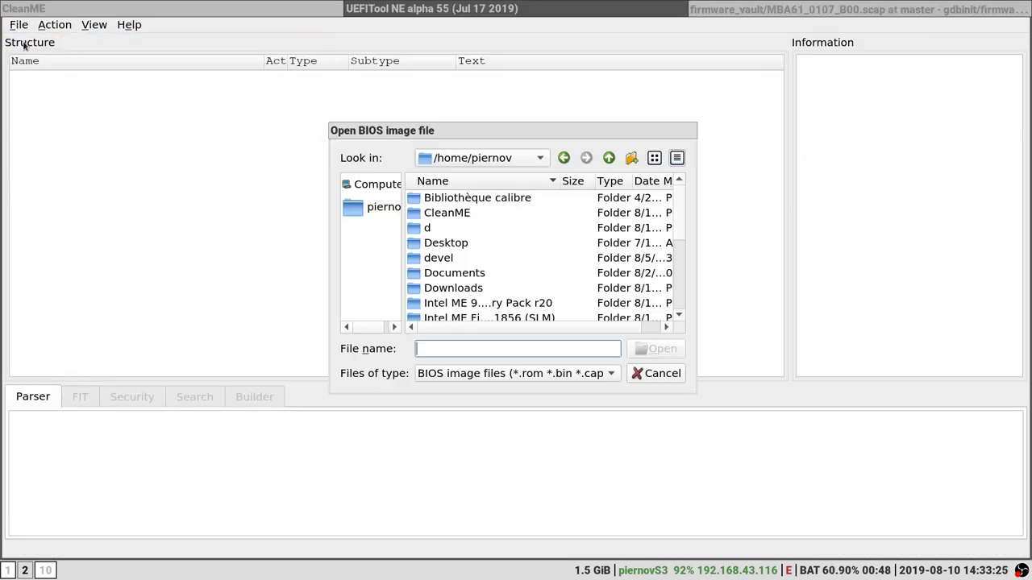
pyautogui.doubleClick(445, 214)
pyautogui.click(468, 243)
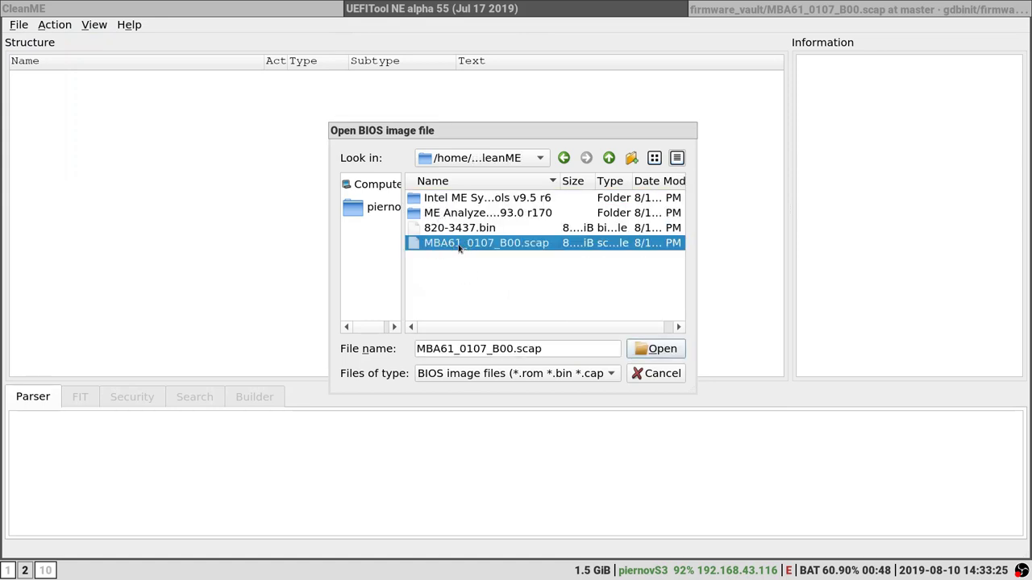
pyautogui.click(665, 348)
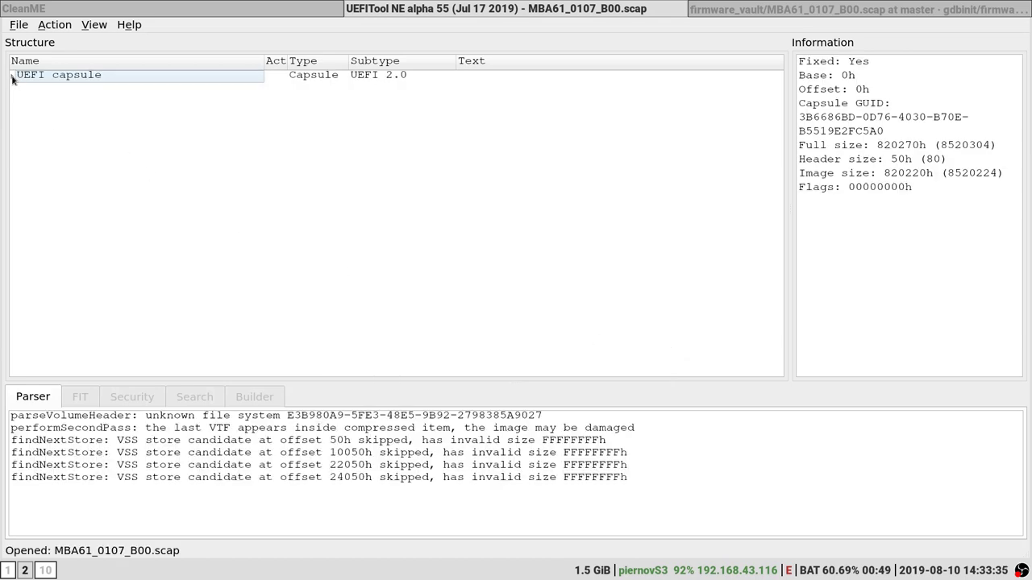
# Expand the capsule tree down to MeRegionUpdateVolume's Raw section inside its compressed and guided sections.
pyautogui.click(12, 76)
pyautogui.click(16, 89)
pyautogui.click(24, 100)
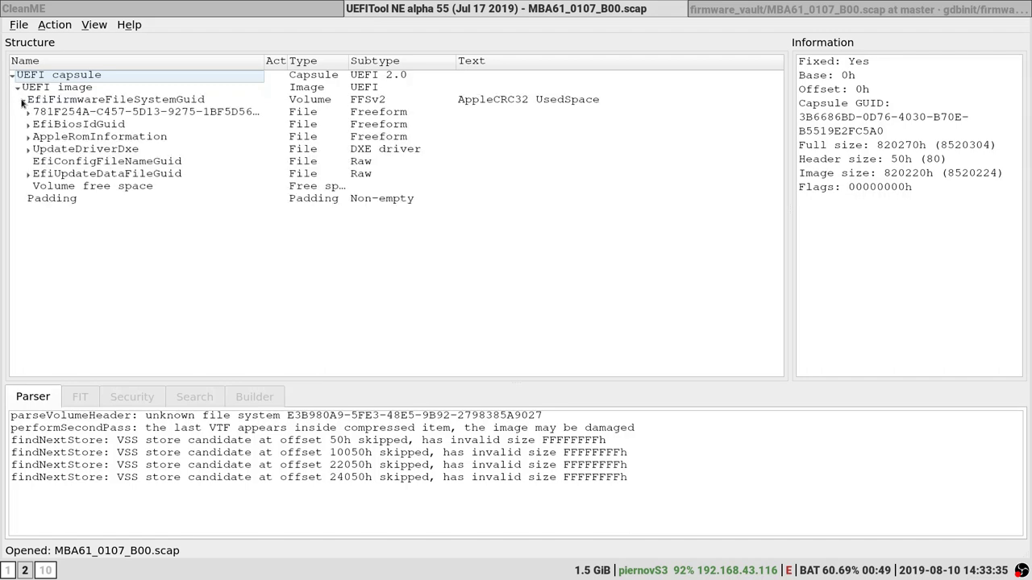
pyautogui.click(29, 101)
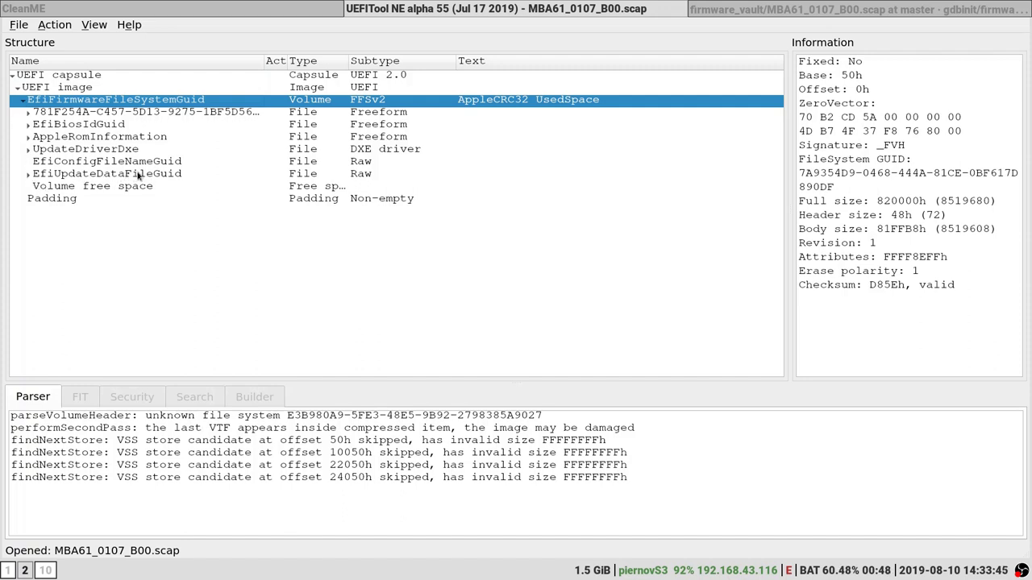
pyautogui.click(28, 176)
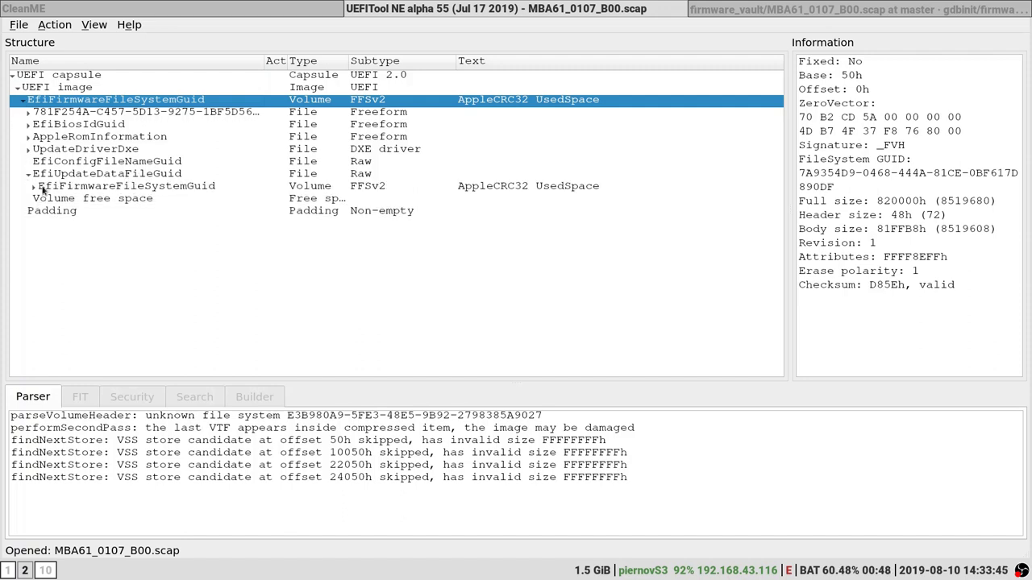
pyautogui.click(44, 189)
pyautogui.click(36, 188)
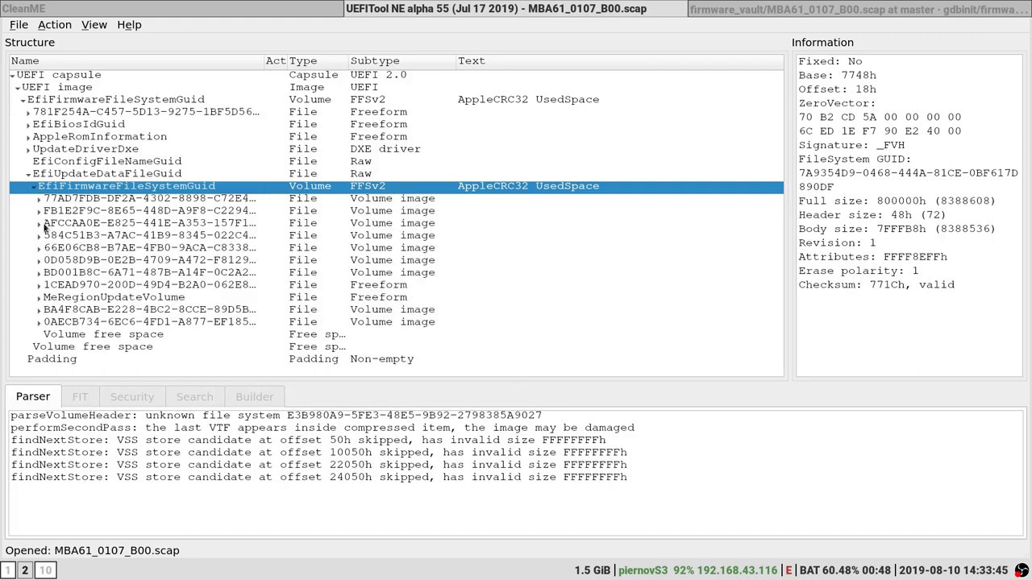
pyautogui.click(44, 300)
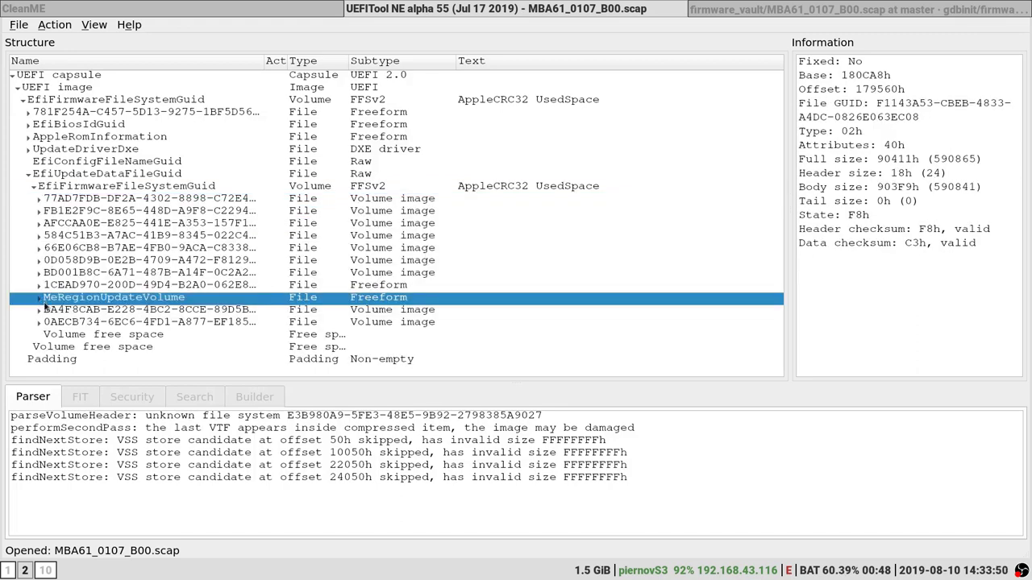
pyautogui.click(38, 299)
pyautogui.click(46, 310)
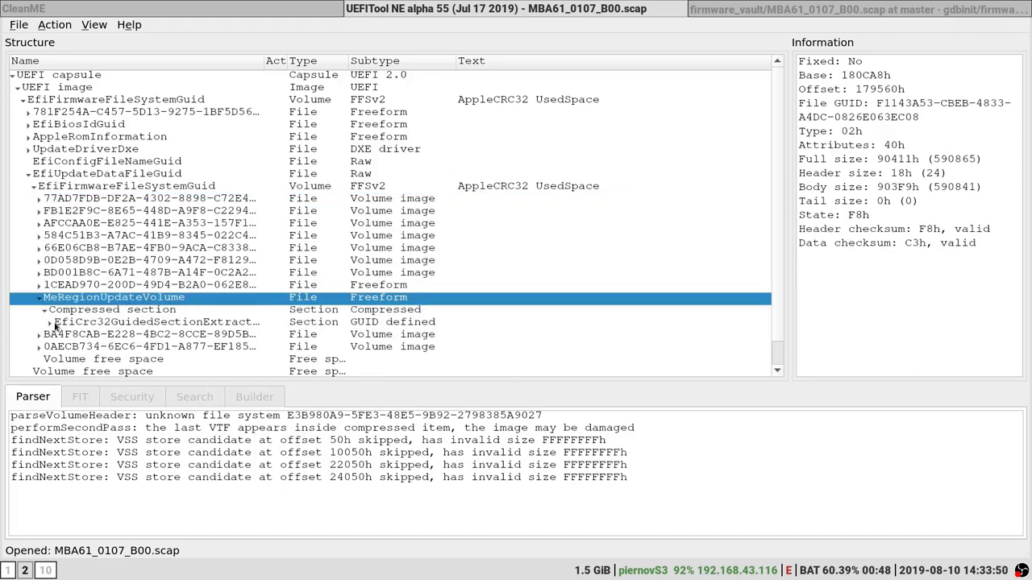
pyautogui.click(50, 323)
pyautogui.click(70, 339)
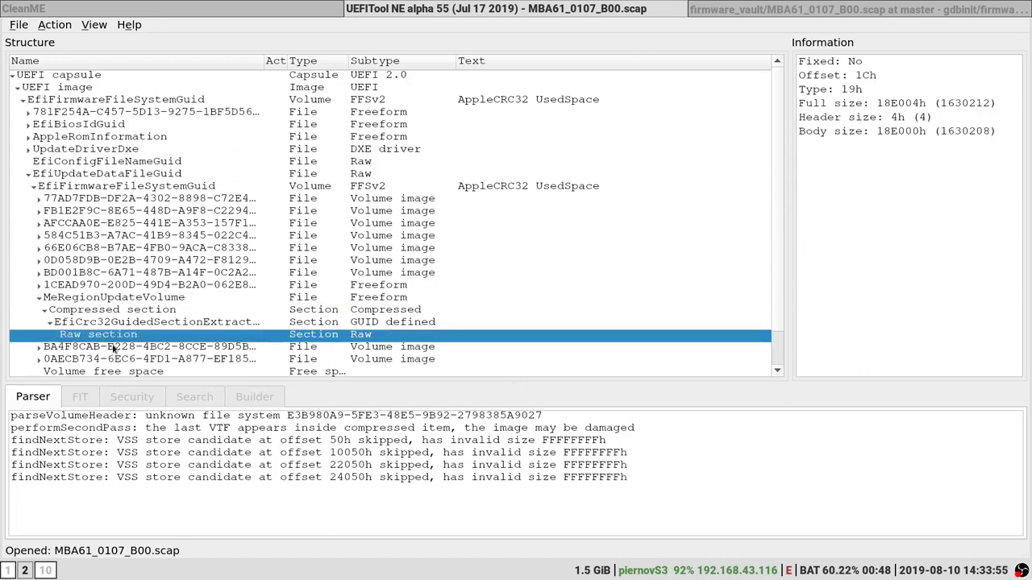
# Extract the Raw section body as Section_Raw_MeRegionUpdateVolume_body.raw into CleanME.
pyautogui.rightClick(84, 340)
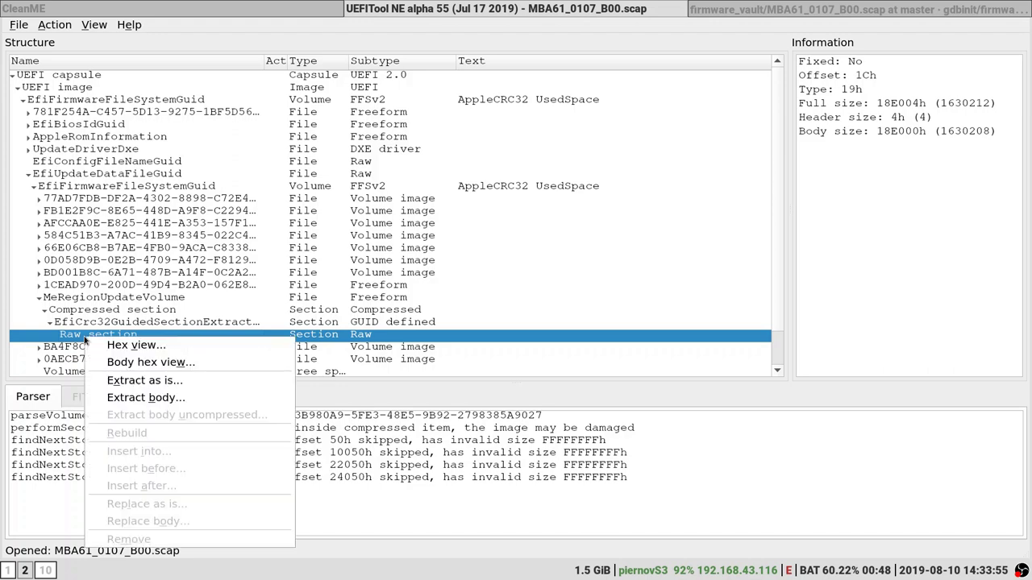
pyautogui.click(140, 398)
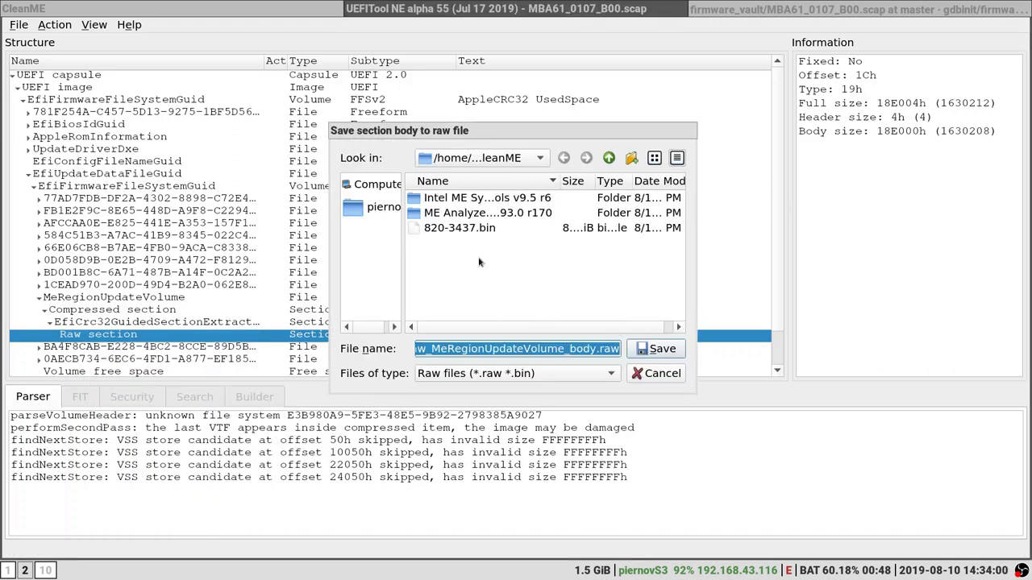
pyautogui.click(643, 349)
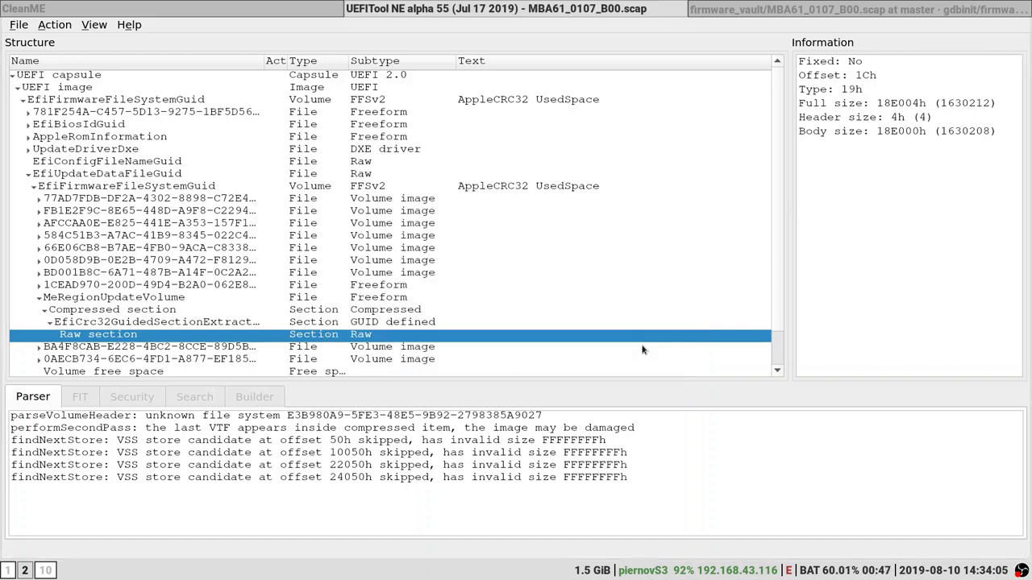
# Close UEFITool NE and run fitc.exe from Intel ME System Tools v9.5 r6/Flash Image Tool/WIN32.
pyautogui.press('super+Left')
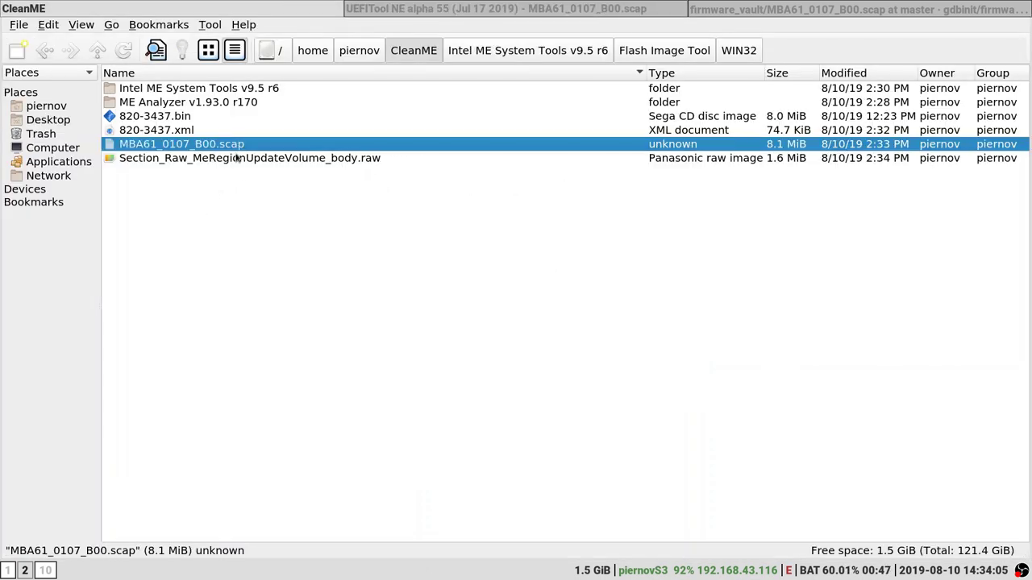
pyautogui.click(242, 165)
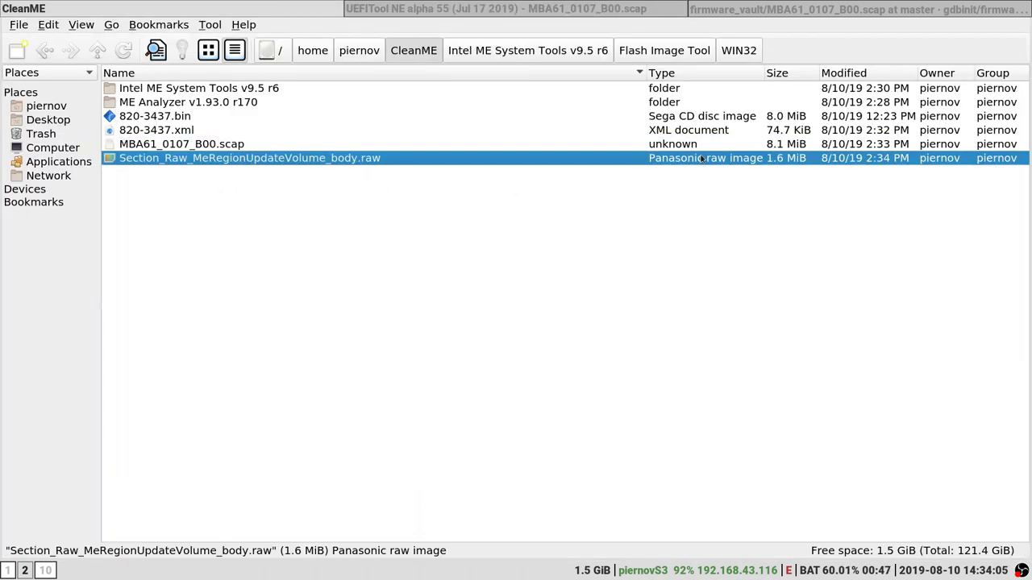
pyautogui.click(487, 7)
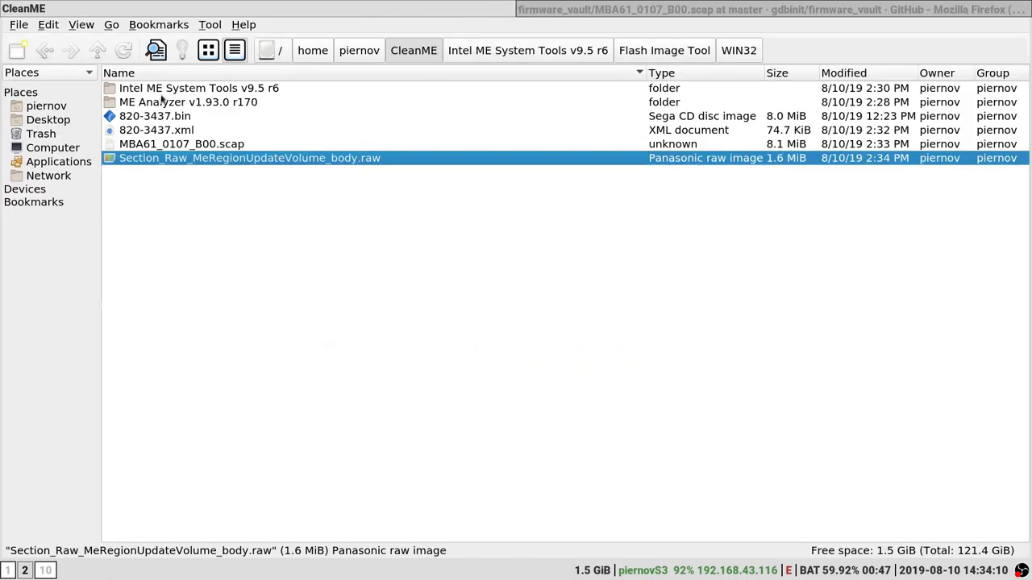
pyautogui.doubleClick(163, 88)
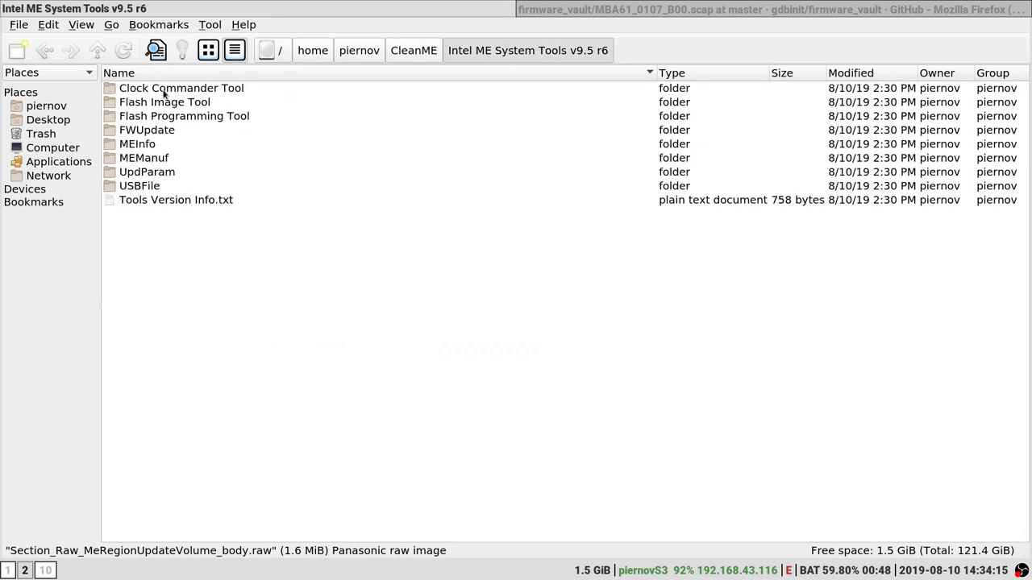
pyautogui.doubleClick(174, 103)
pyautogui.doubleClick(173, 89)
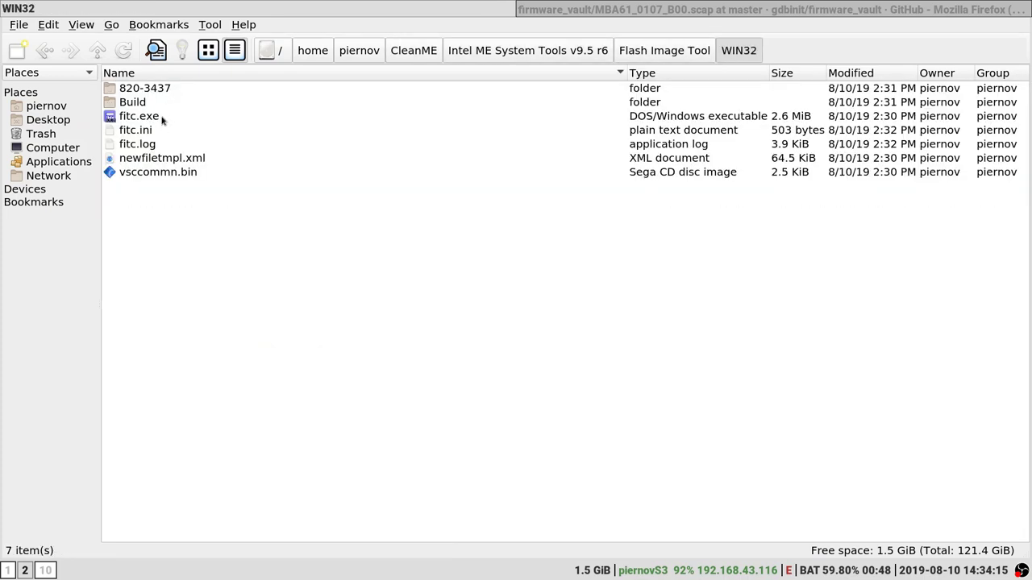
pyautogui.click(162, 117)
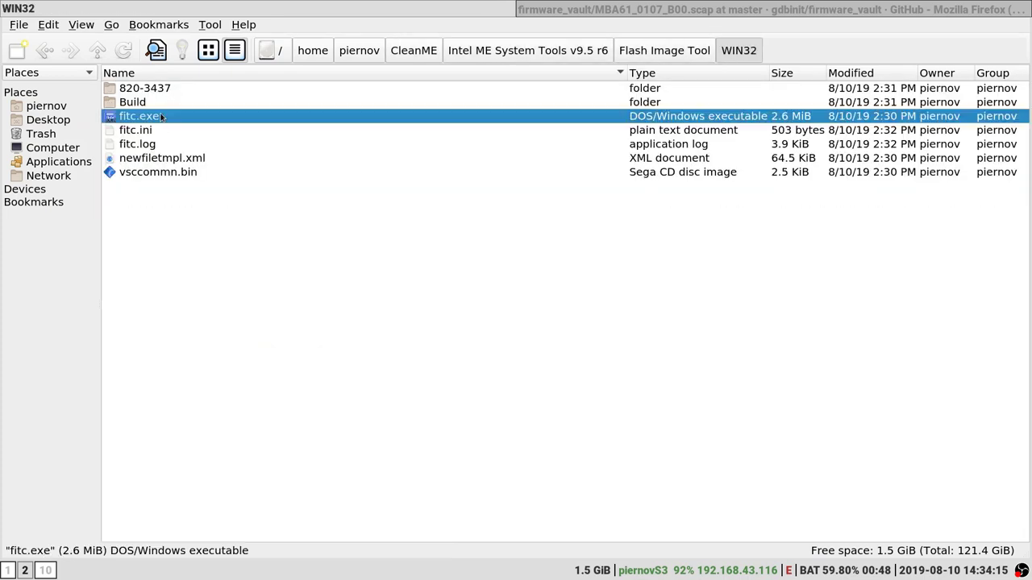
pyautogui.doubleClick(161, 117)
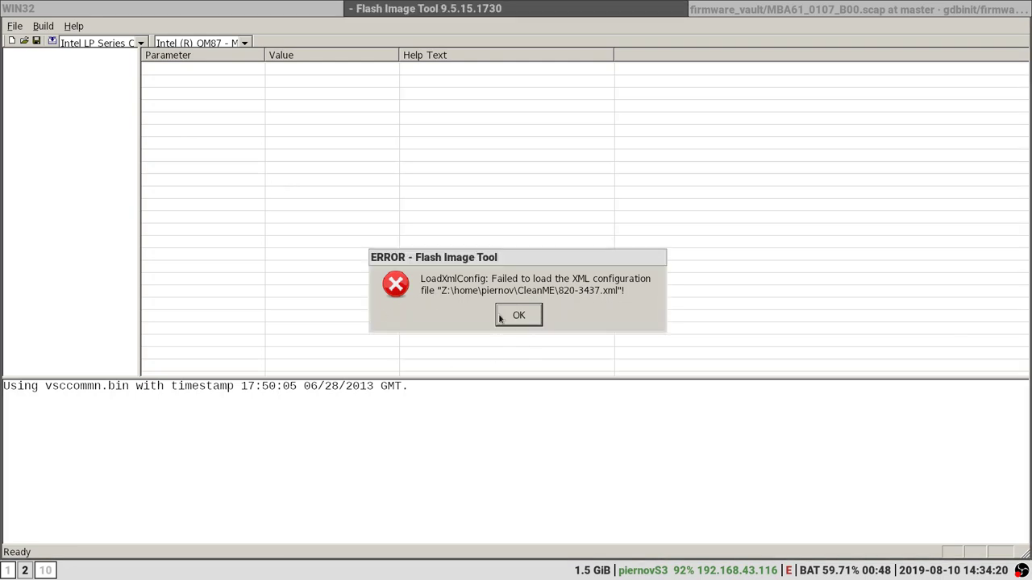
# Dismiss the 820-3437.xml error and drag the extracted .raw file into Flash Image Tool to decompose it.
pyautogui.click(520, 315)
pyautogui.click(16, 26)
pyautogui.click(22, 103)
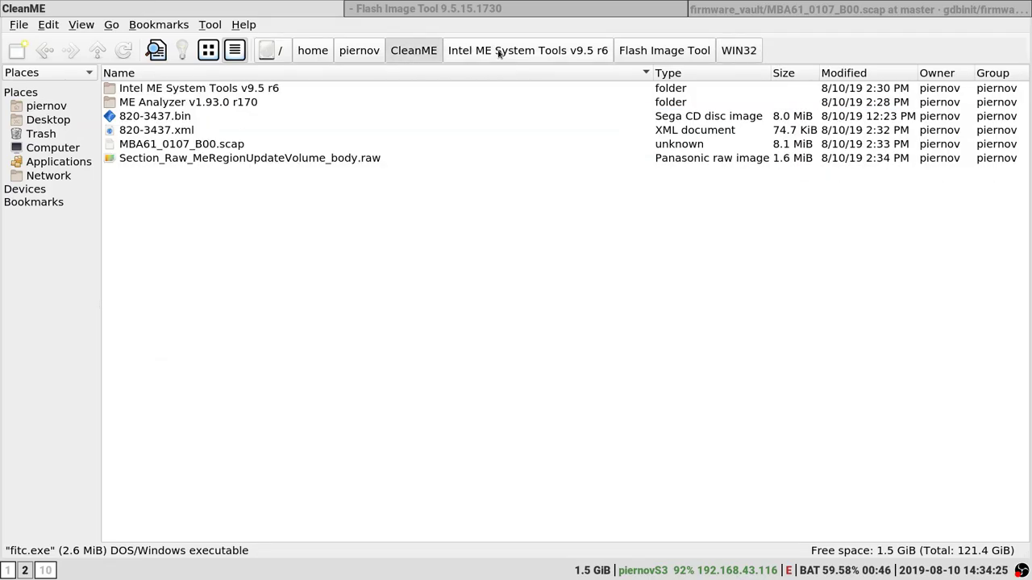
pyautogui.press('super+e')
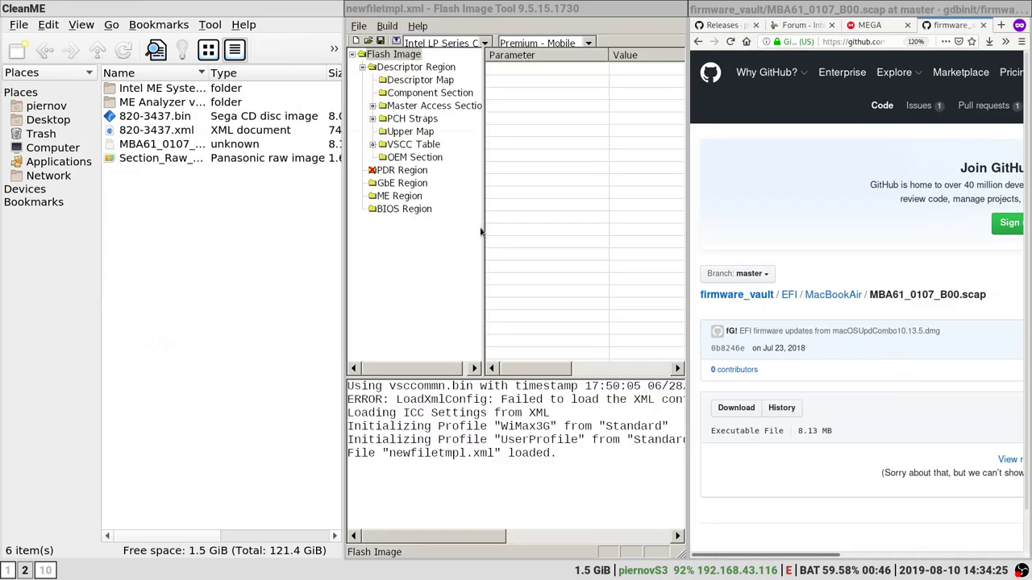
pyautogui.click(138, 159)
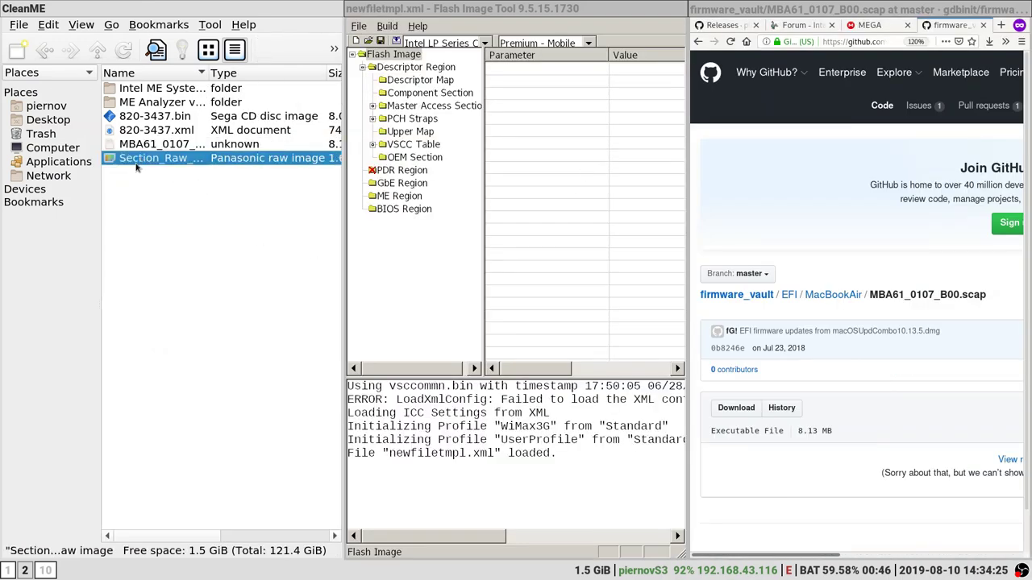
pyautogui.moveTo(137, 167); pyautogui.dragTo(548, 255)
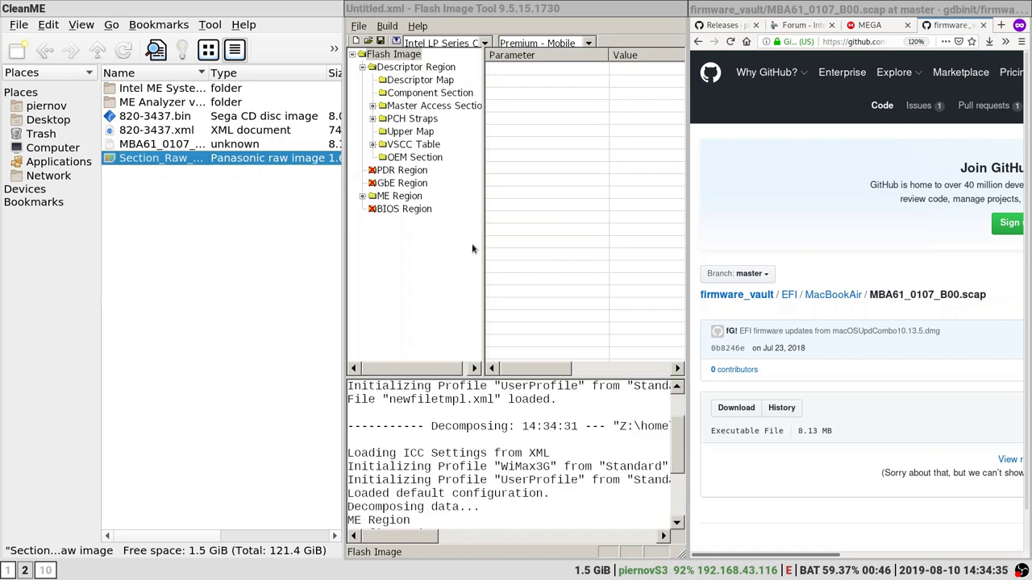
# Exit Flash Image Tool without saving Untitled.xml.
pyautogui.click(357, 26)
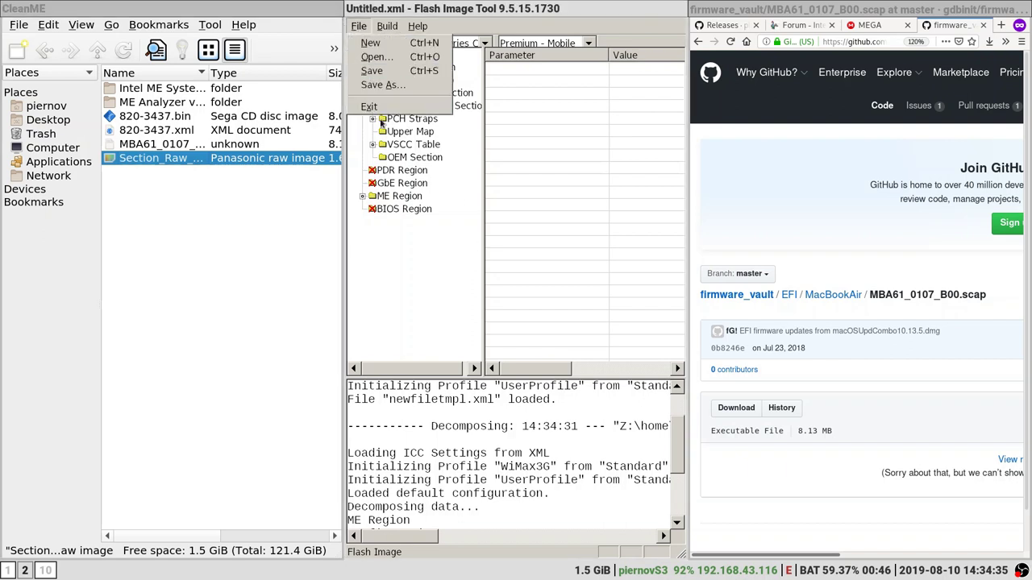
pyautogui.click(386, 104)
pyautogui.click(519, 308)
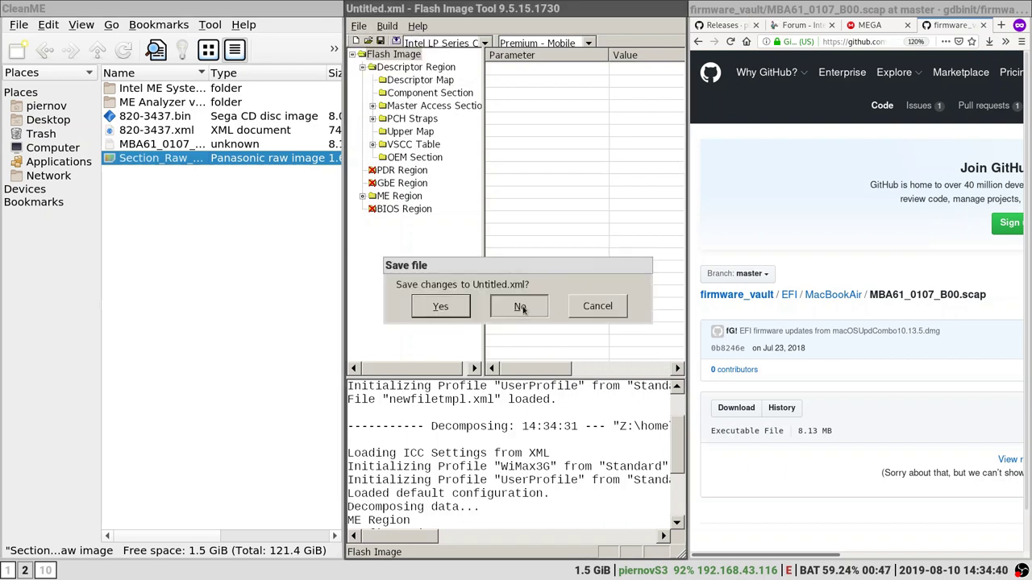
pyautogui.click(520, 307)
# Open the Decomp folder under Flash Image Tool/WIN32/Section_Raw_MeRegionUpdateVolume_body.
pyautogui.click(389, 309)
pyautogui.press('super+w')
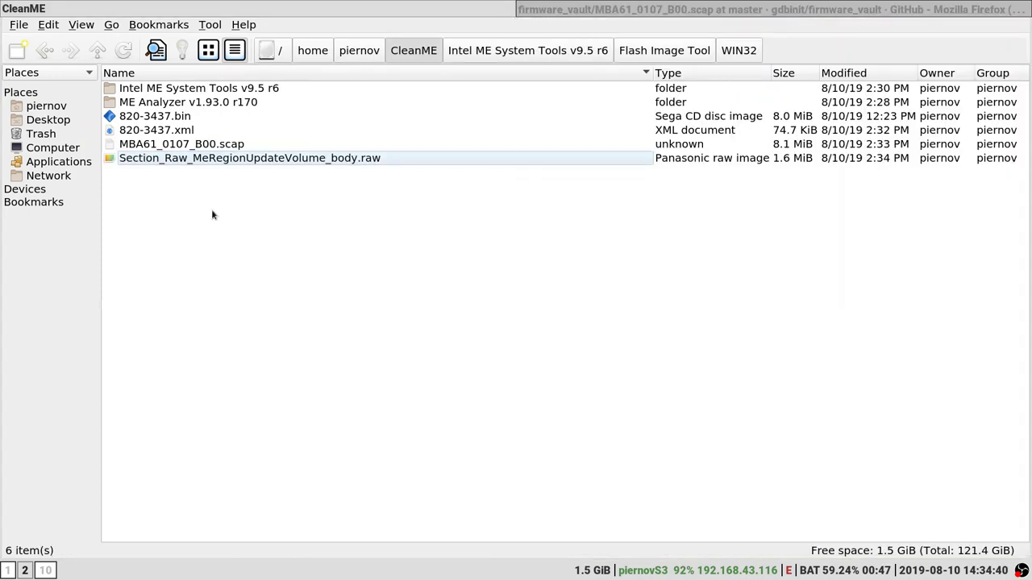
pyautogui.doubleClick(191, 89)
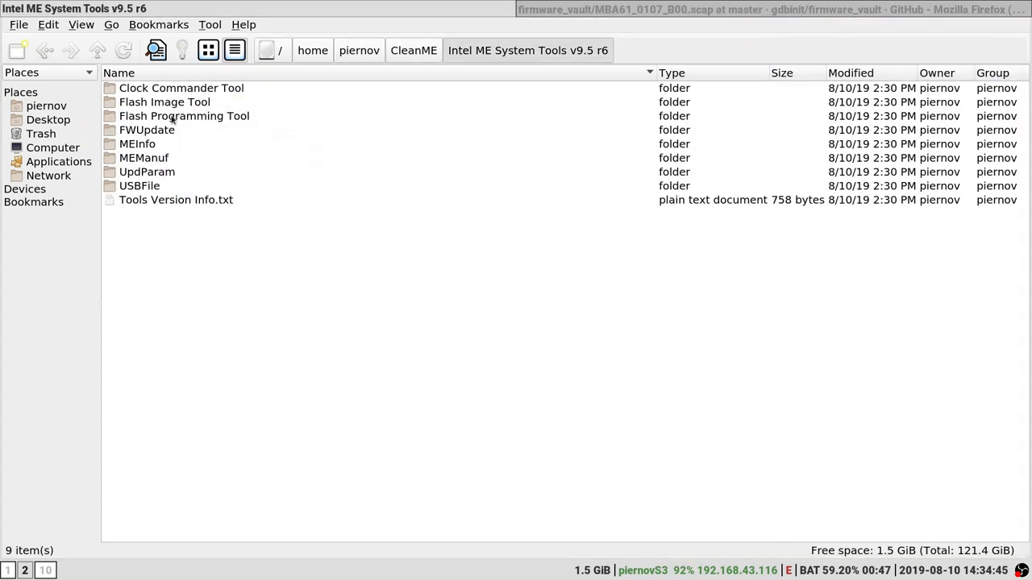
pyautogui.doubleClick(168, 104)
pyautogui.doubleClick(157, 93)
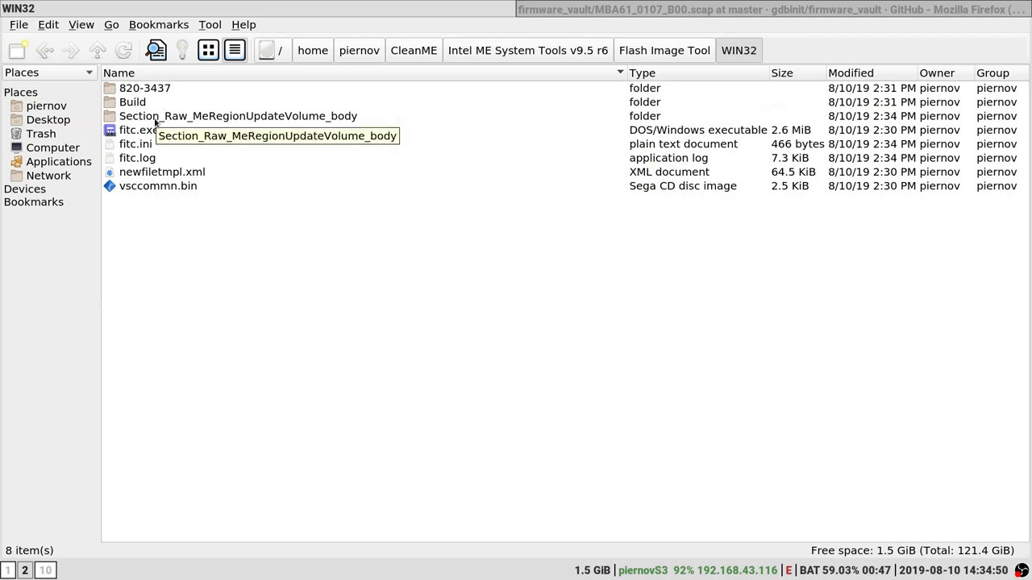
pyautogui.doubleClick(155, 118)
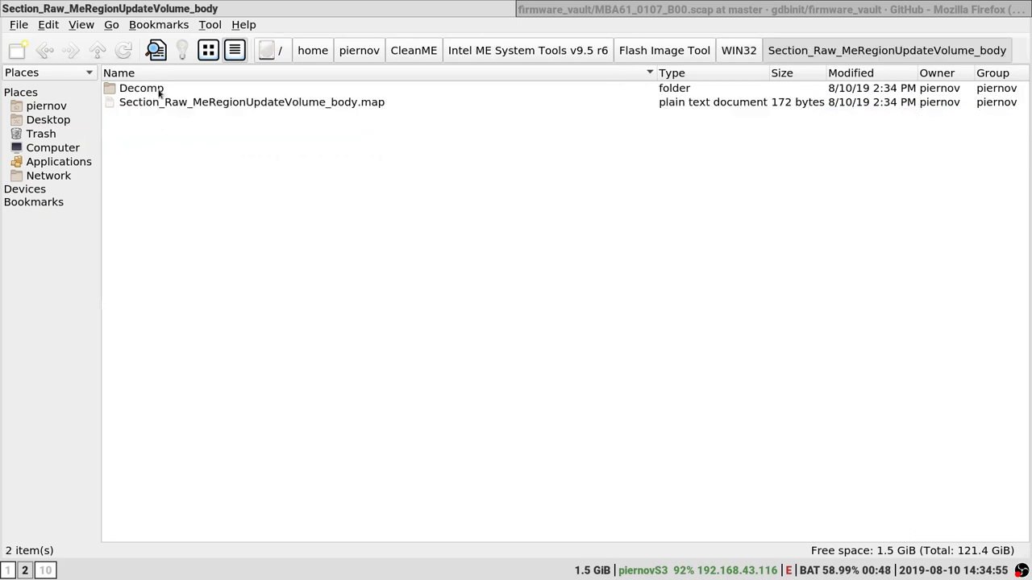
pyautogui.doubleClick(161, 91)
# Check ME Region.bin's properties, confirming its size of 1155072 bytes.
pyautogui.click(165, 94)
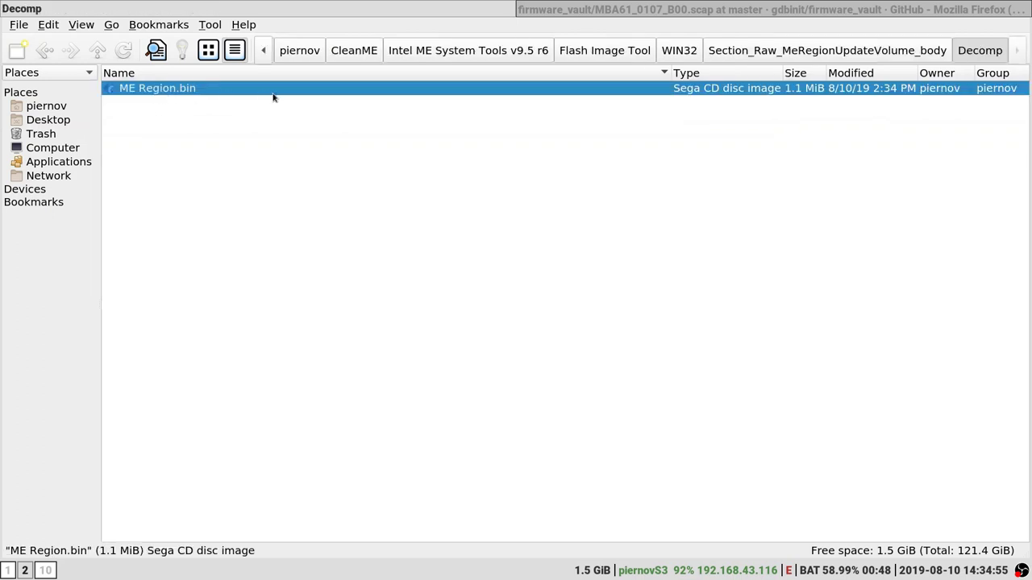
pyautogui.rightClick(190, 92)
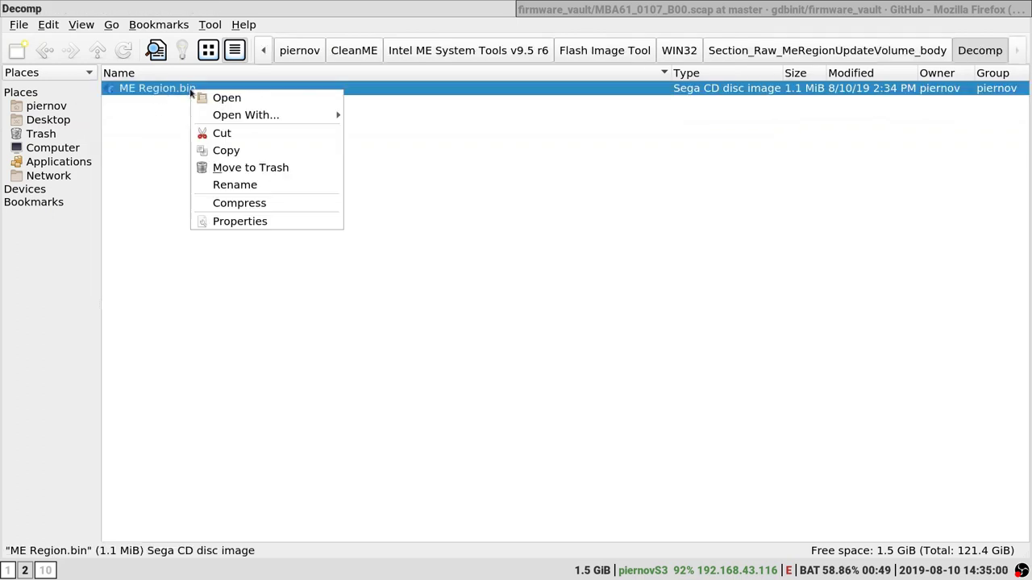
pyautogui.click(242, 224)
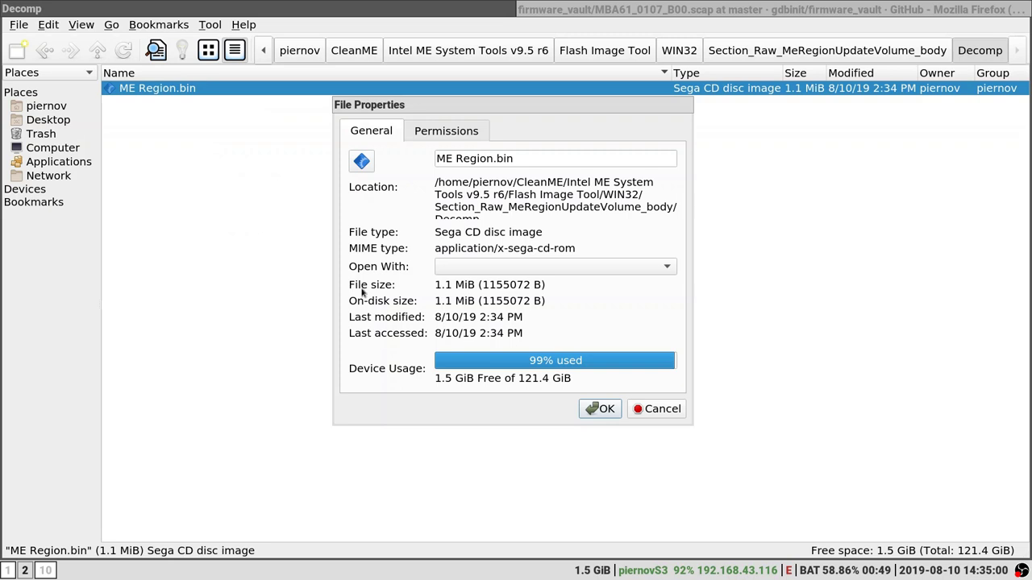
pyautogui.moveTo(483, 285); pyautogui.dragTo(580, 285)
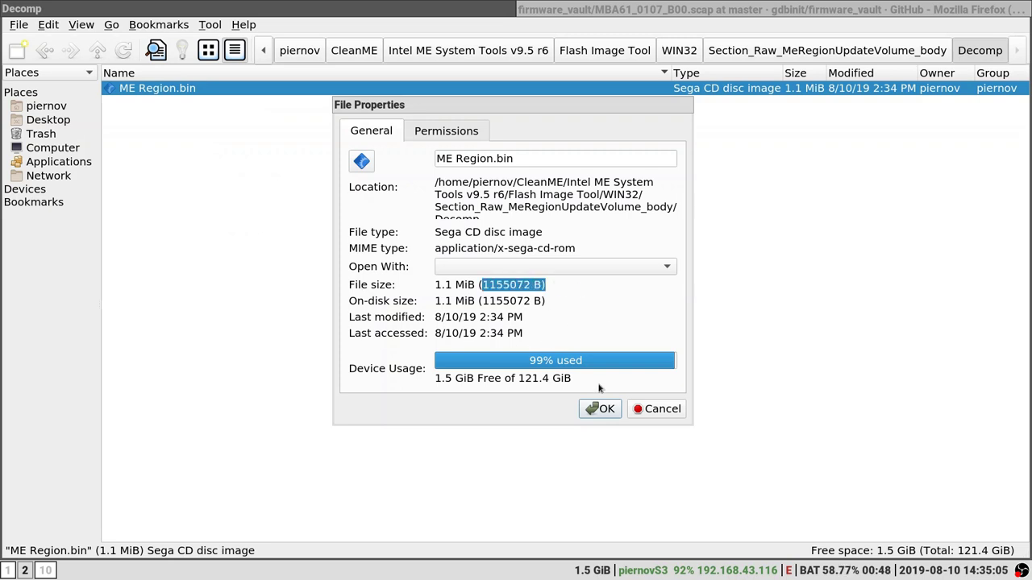
pyautogui.click(603, 408)
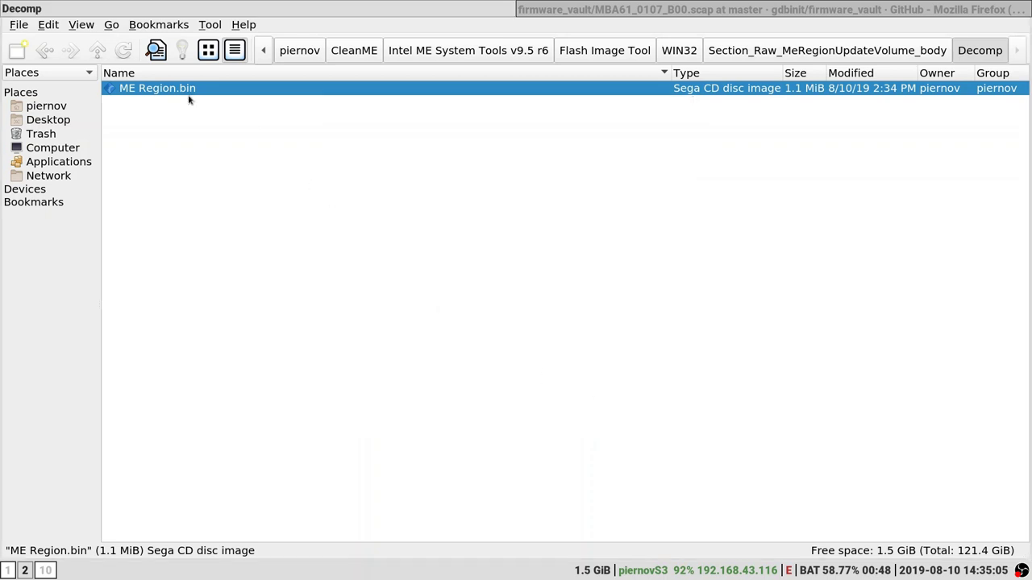
# Copy the stock ME Region.bin, then check the dumped ME Region.bin's byte size in WIN32/820-3437/Decomp.
pyautogui.rightClick(167, 84)
pyautogui.click(197, 143)
pyautogui.click(677, 53)
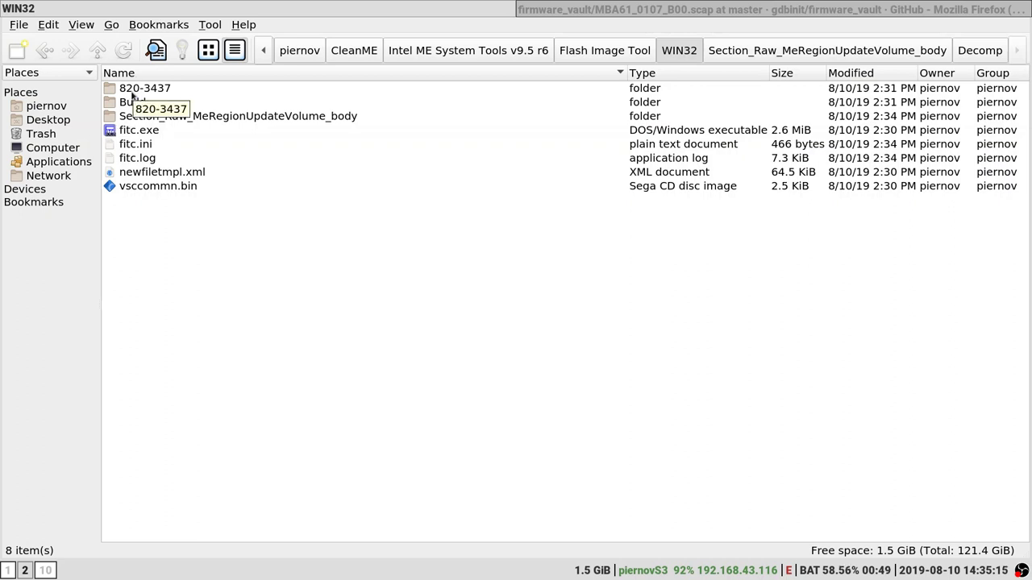
pyautogui.doubleClick(136, 90)
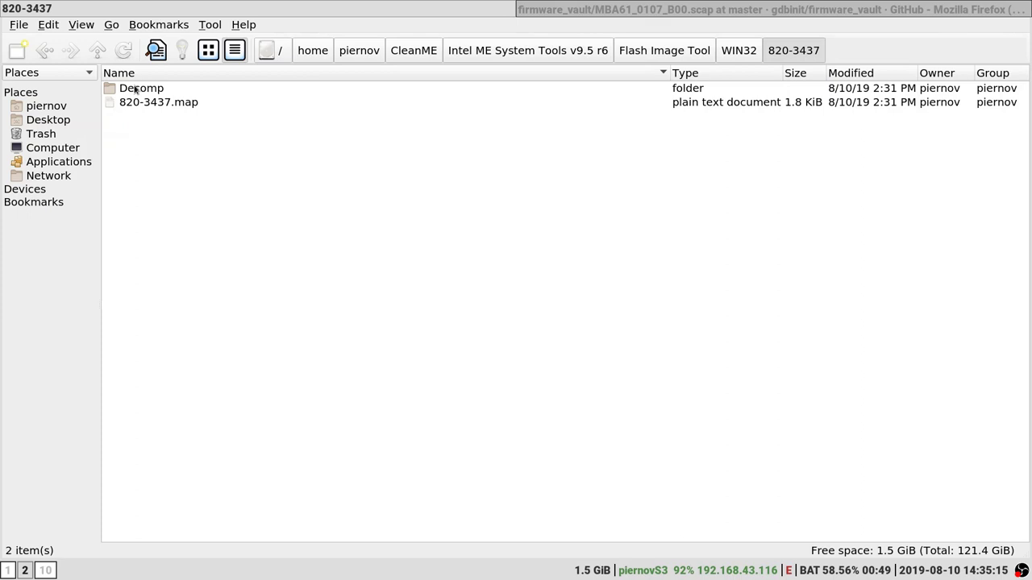
pyautogui.doubleClick(143, 92)
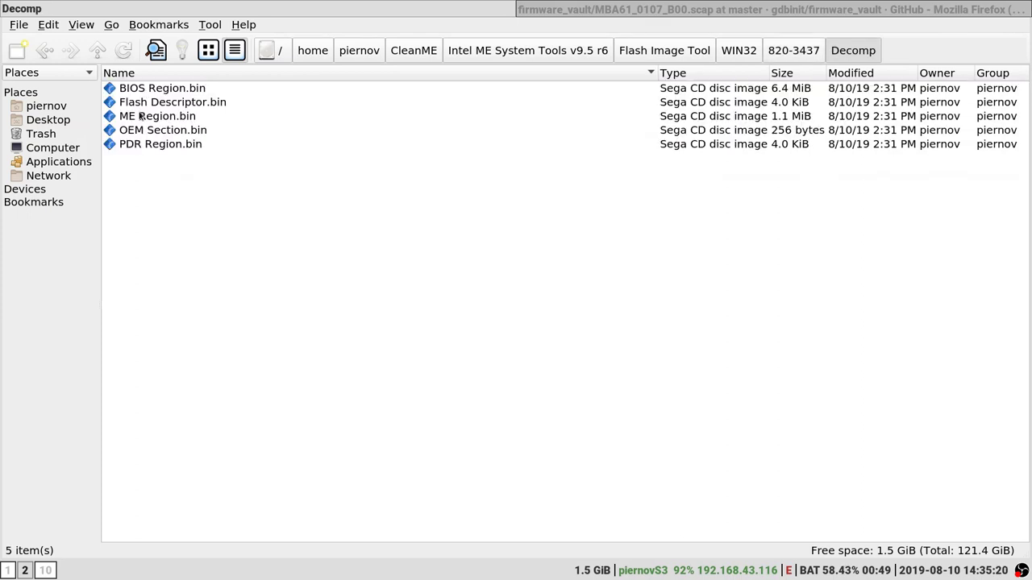
pyautogui.rightClick(147, 118)
pyautogui.click(185, 246)
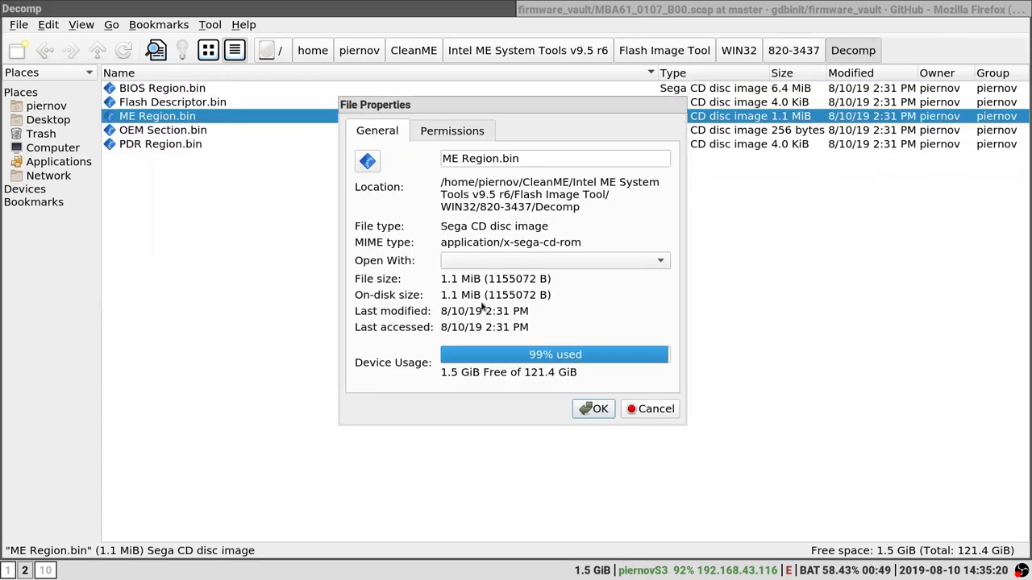
pyautogui.moveTo(487, 279); pyautogui.dragTo(586, 285)
pyautogui.click(649, 409)
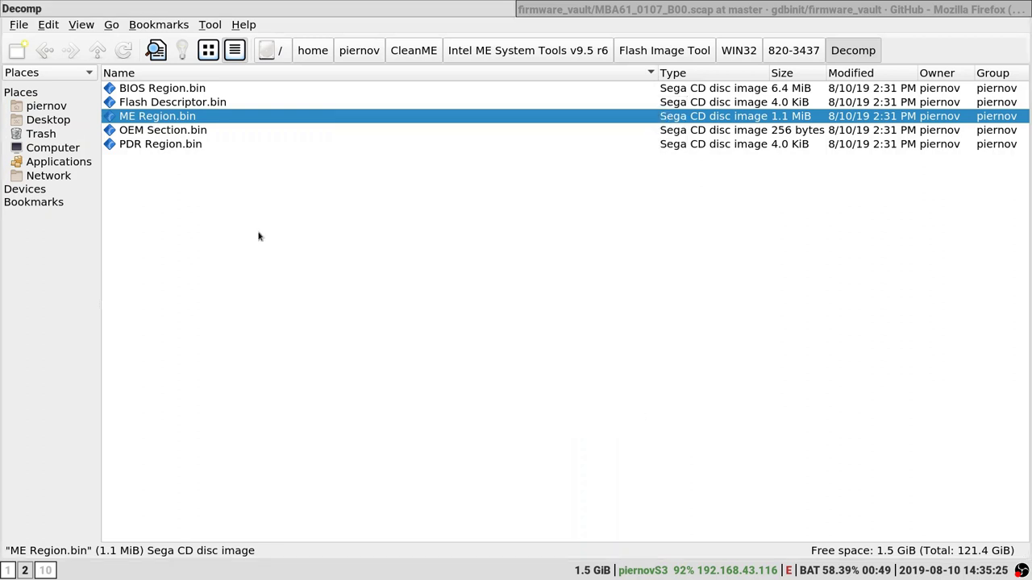
# Paste the stock ME Region.bin over the dumped one and confirm its new 8/10/19 2:34 PM date.
pyautogui.rightClick(259, 233)
pyautogui.click(274, 259)
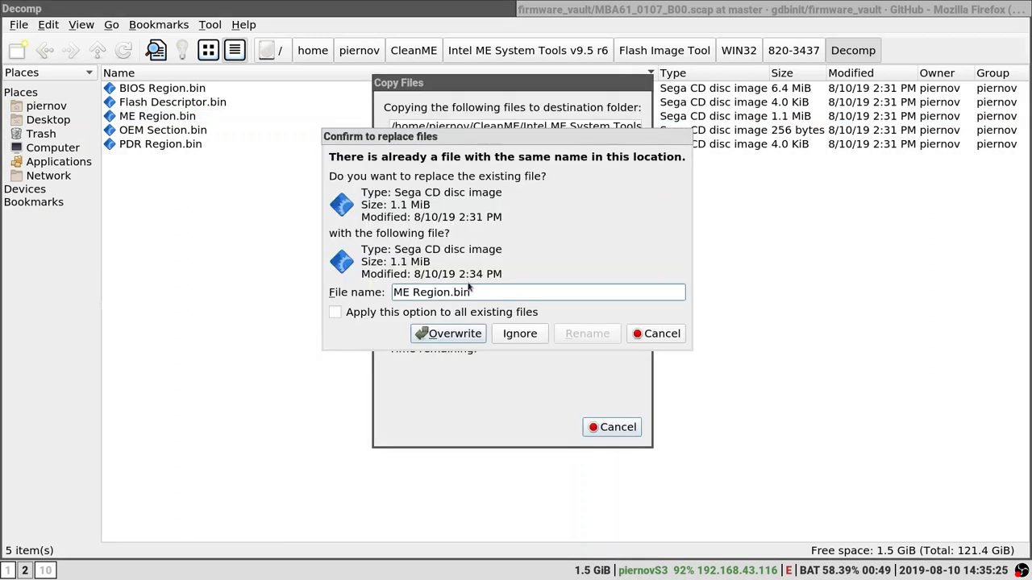
pyautogui.click(448, 335)
pyautogui.click(216, 118)
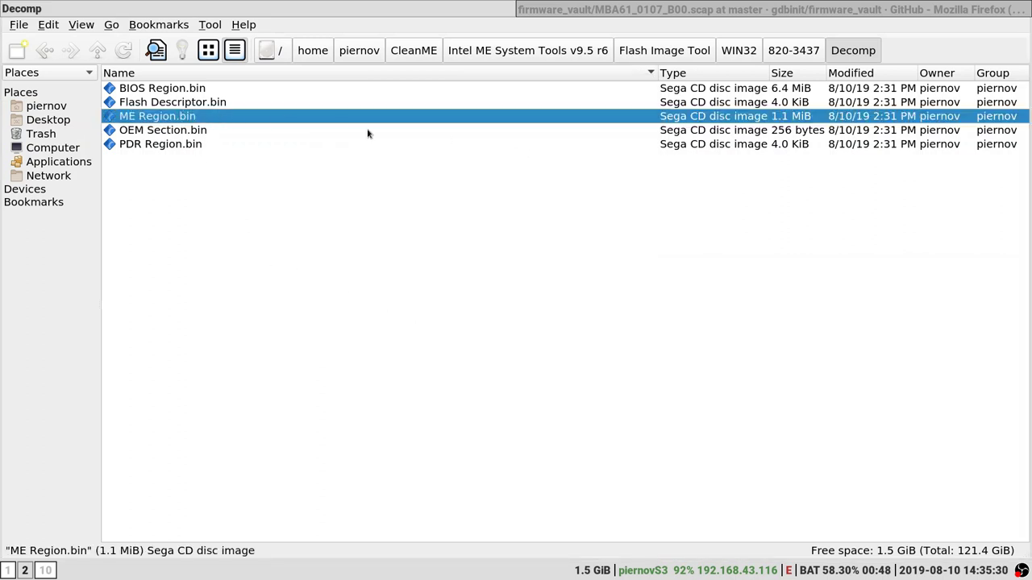
pyautogui.click(319, 186)
pyautogui.write("'")
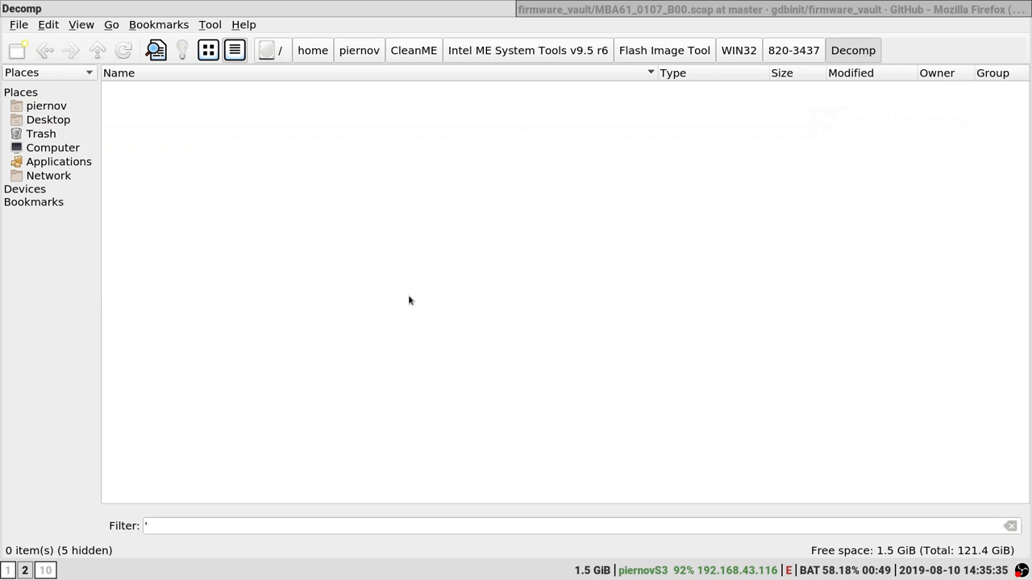
pyautogui.click(783, 50)
pyautogui.doubleClick(293, 92)
pyautogui.click(303, 113)
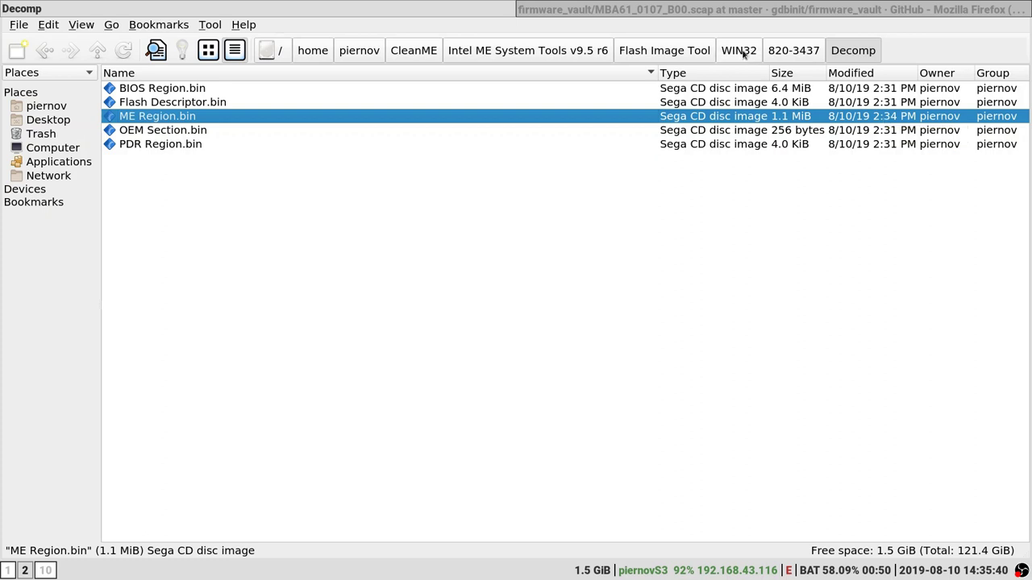
# Start Flash Image Tool from WIN32 and load the 820-3437.xml configuration.
pyautogui.click(740, 51)
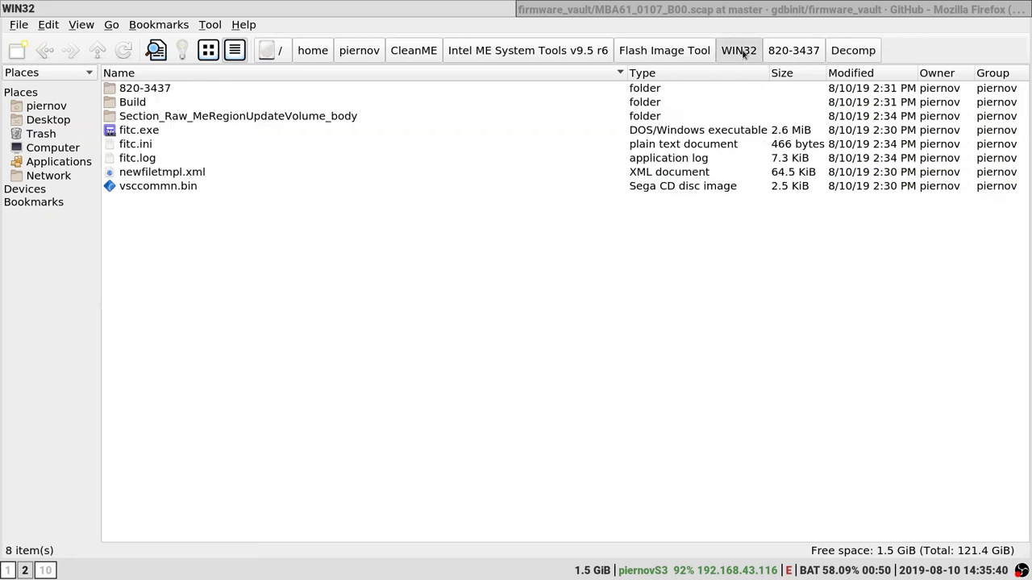
pyautogui.click(154, 133)
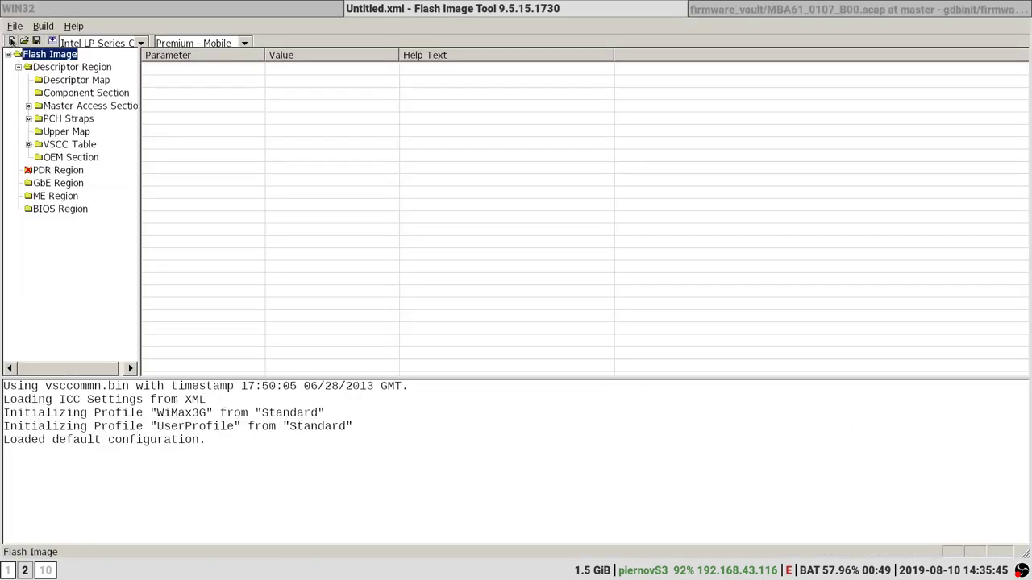
pyautogui.click(14, 27)
pyautogui.click(24, 57)
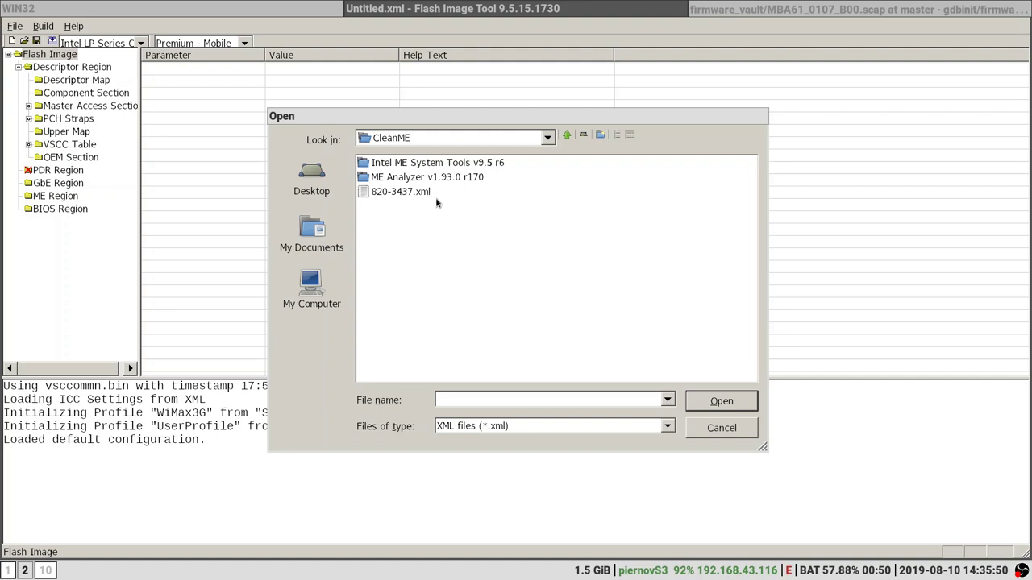
pyautogui.click(408, 193)
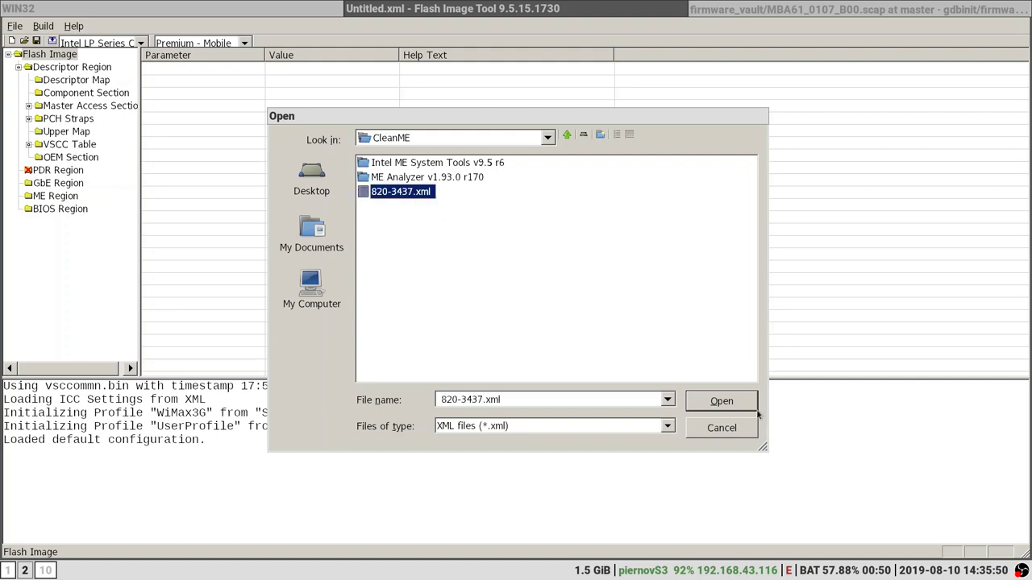
pyautogui.click(724, 403)
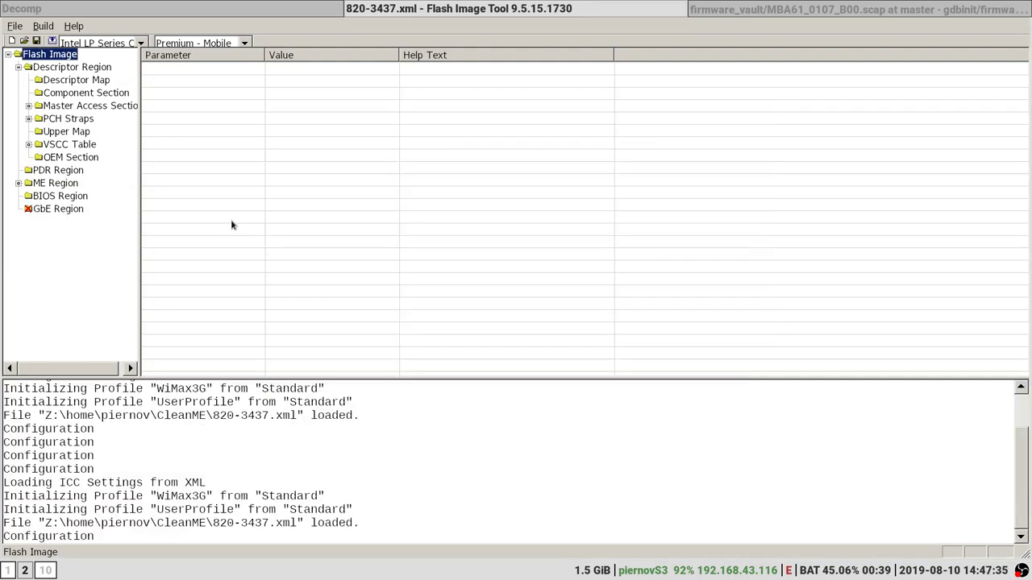
# Build the flash image to outimage.bin, accepting the Boot Guard and follow-up warnings.
pyautogui.click(45, 26)
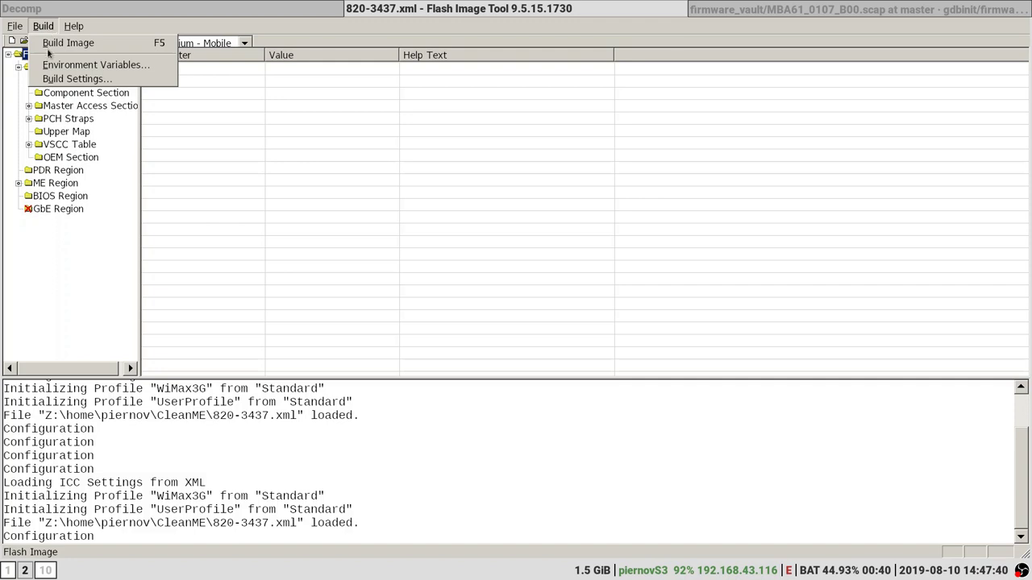
pyautogui.click(48, 44)
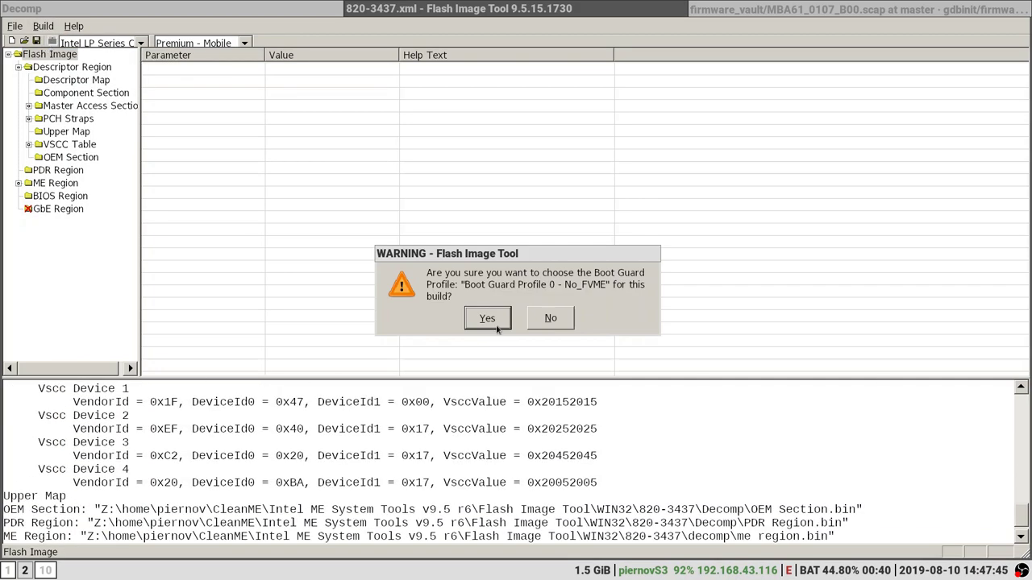
pyautogui.click(492, 321)
pyautogui.click(485, 323)
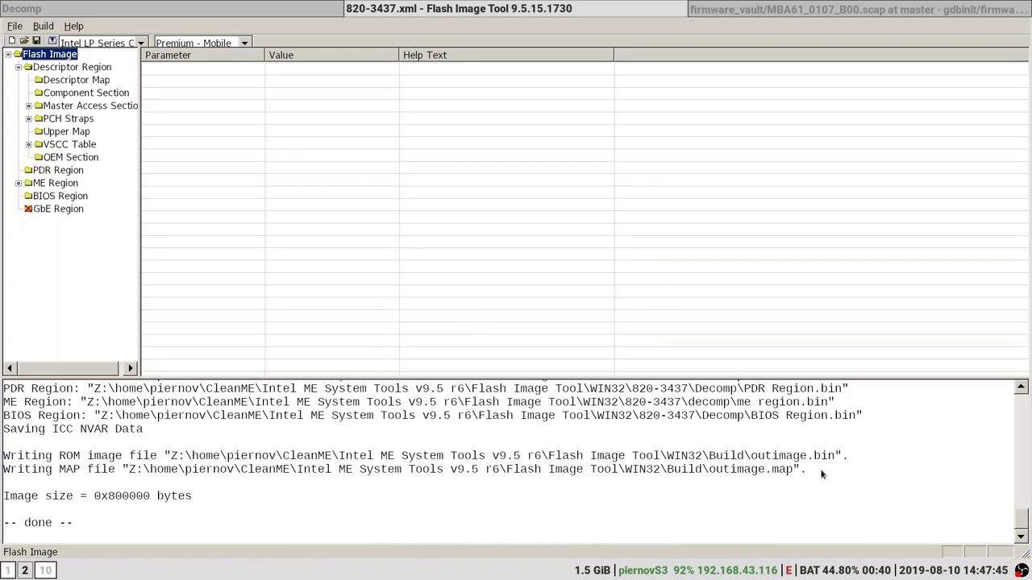
pyautogui.click(823, 473)
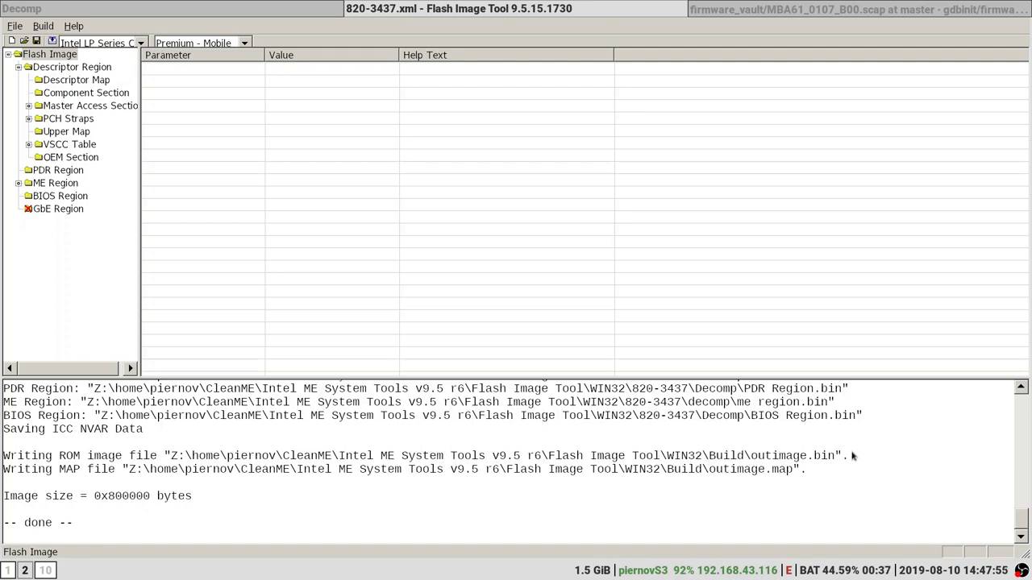
pyautogui.click(286, 4)
# Confirm the 8.0 MiB outimage.bin in WIN32/Build, then open CleanME's ME Analyzer v1.93.0 r170 folder.
pyautogui.click(746, 54)
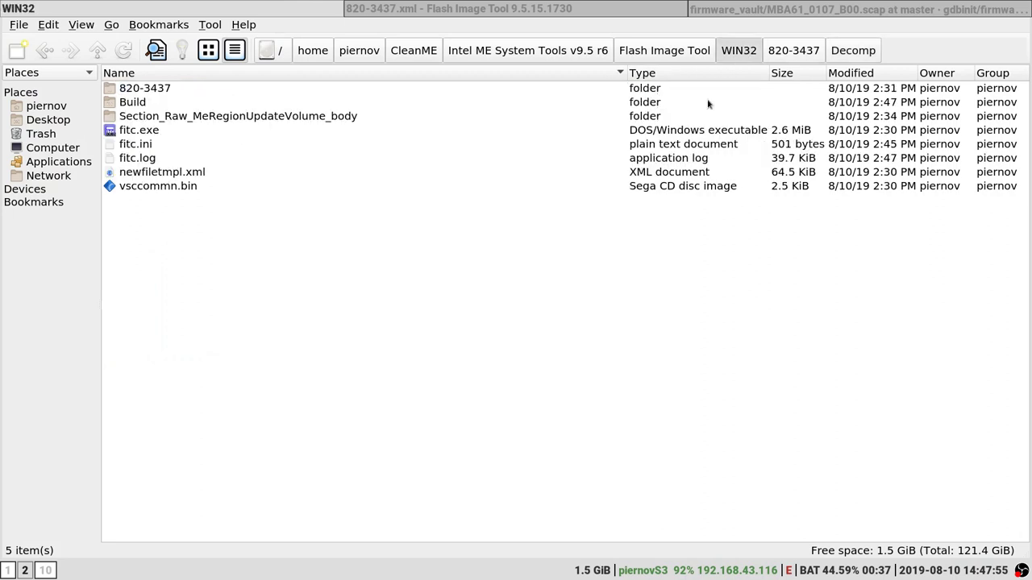
pyautogui.doubleClick(168, 104)
pyautogui.click(163, 104)
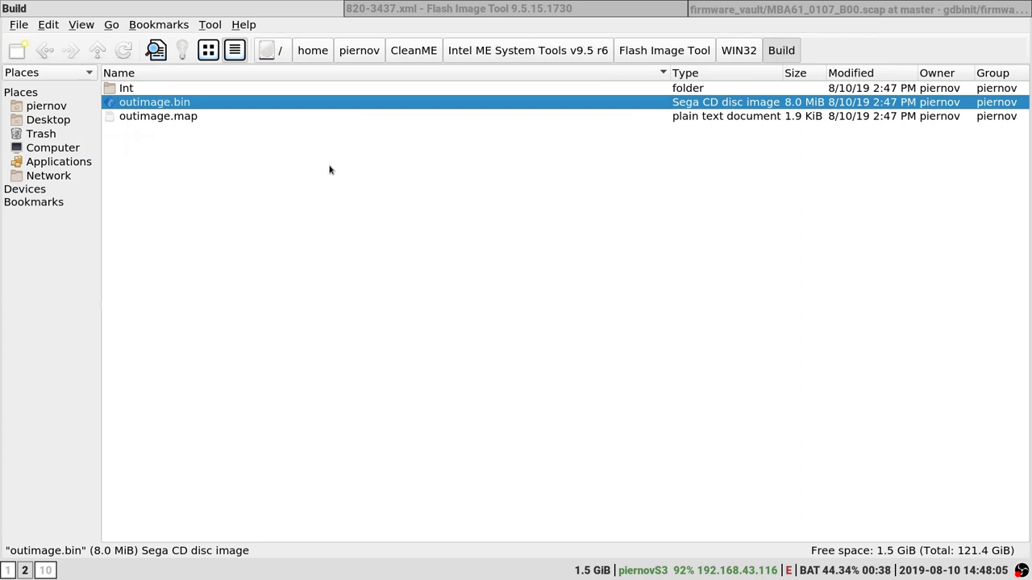
pyautogui.click(411, 56)
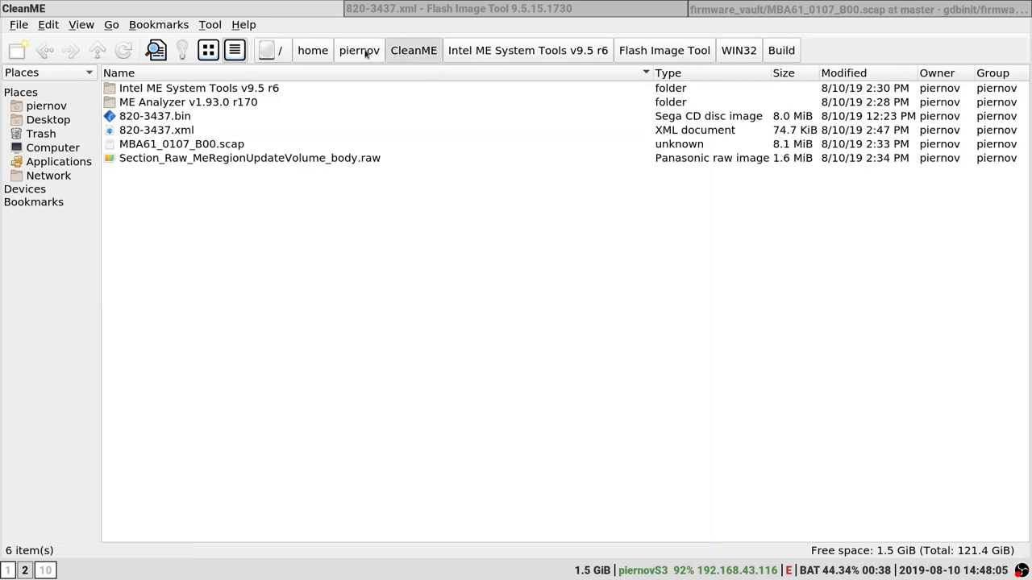
pyautogui.doubleClick(183, 101)
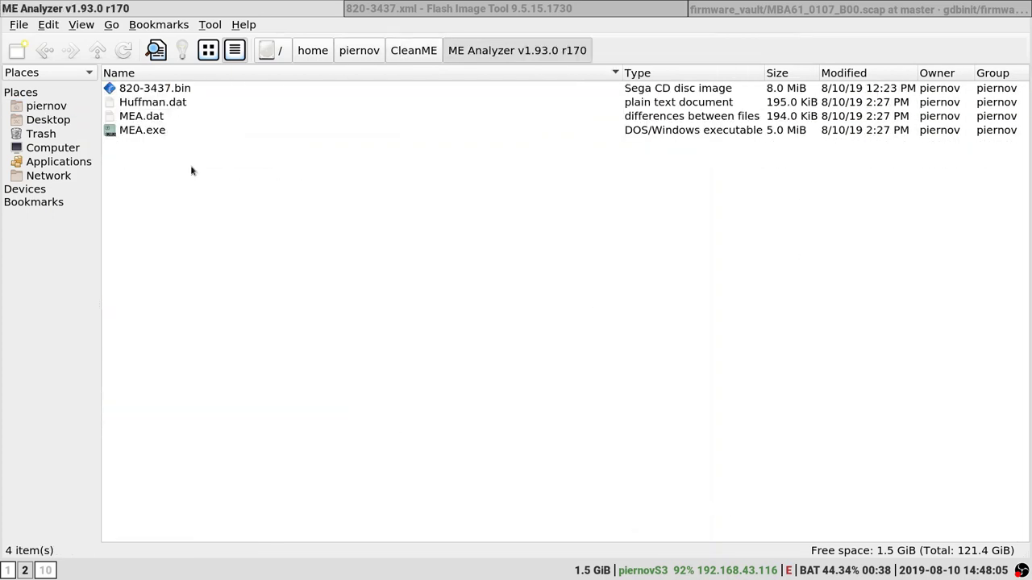
# Run MEA.exe on outimage.bin, which reports ME 9.5.3.1526 Production Slim for LPT-LP, then exit.
pyautogui.doubleClick(143, 130)
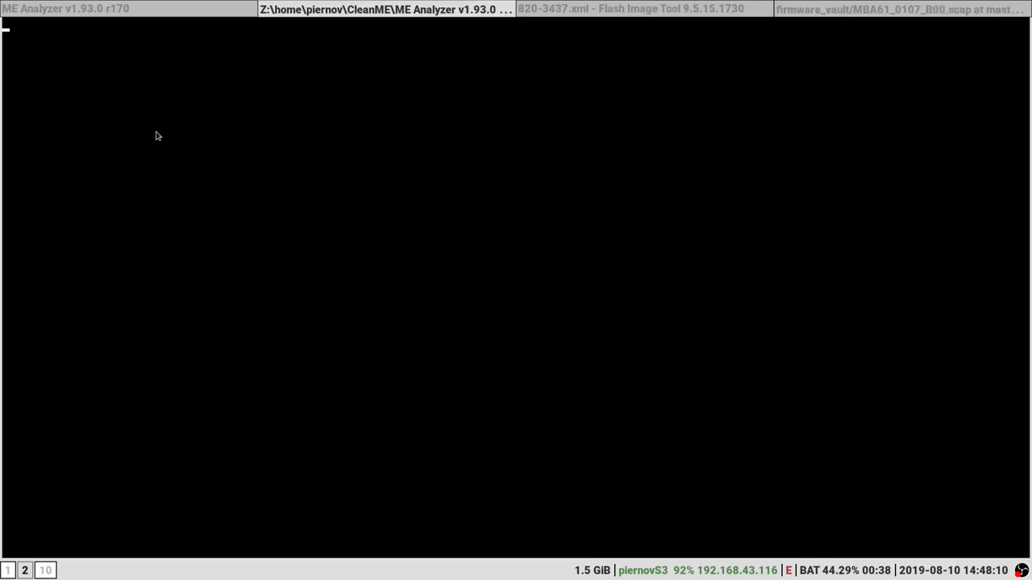
pyautogui.write('oti')
pyautogui.press('BackSpace')
pyautogui.press('BackSpace')
pyautogui.write('utimage.bin')
pyautogui.press('Return')
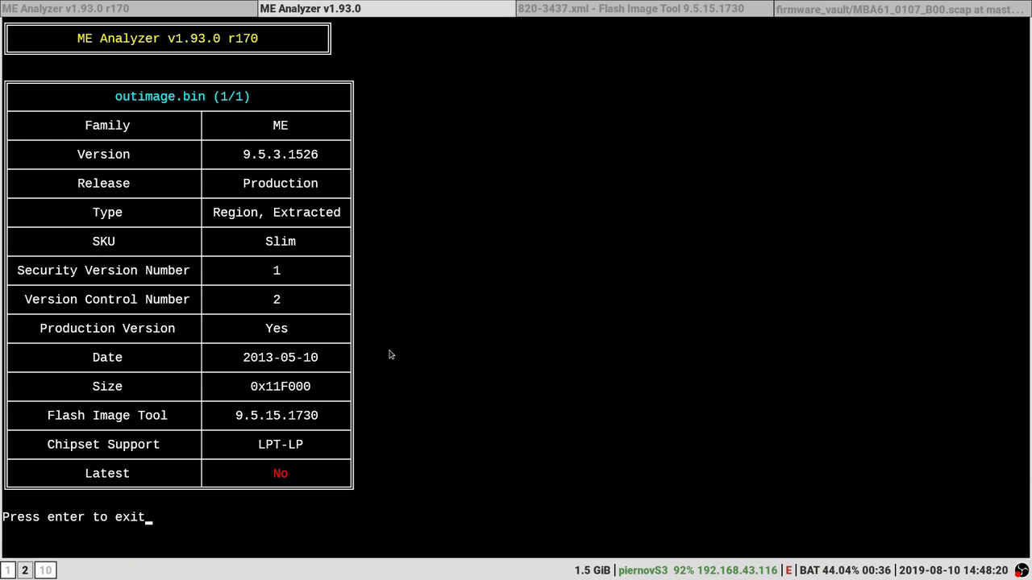
pyautogui.press('Return')
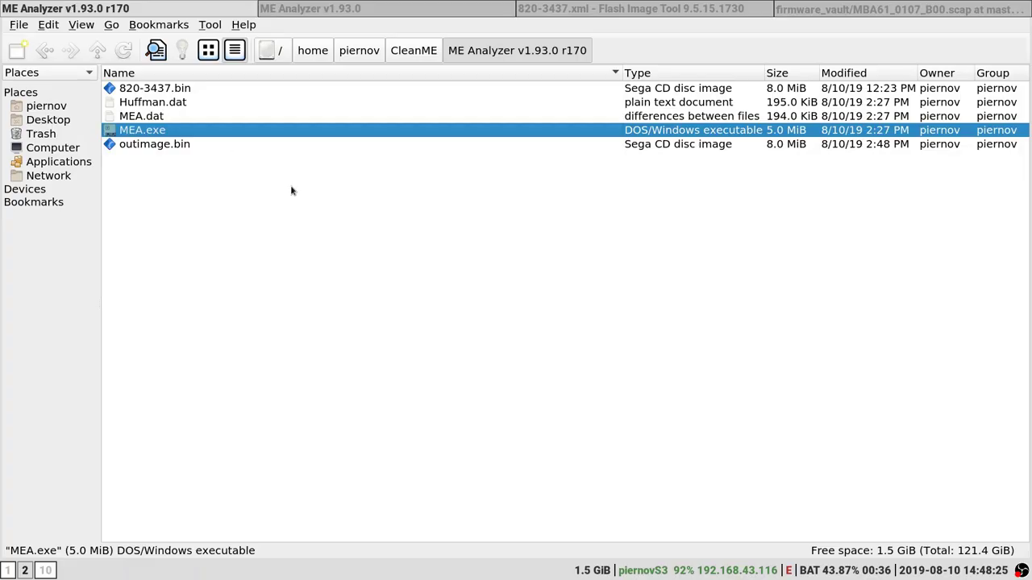
pyautogui.click(159, 146)
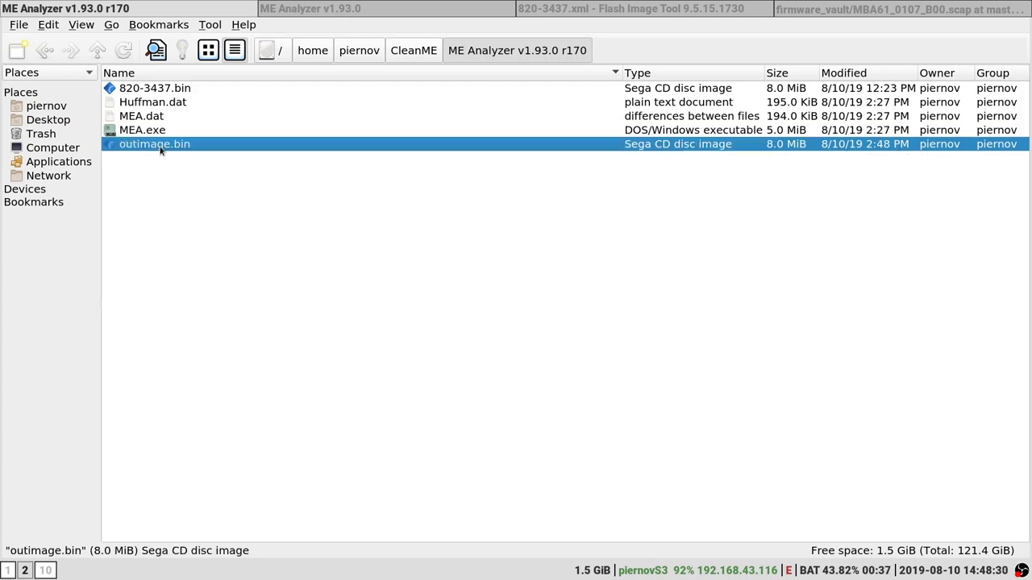